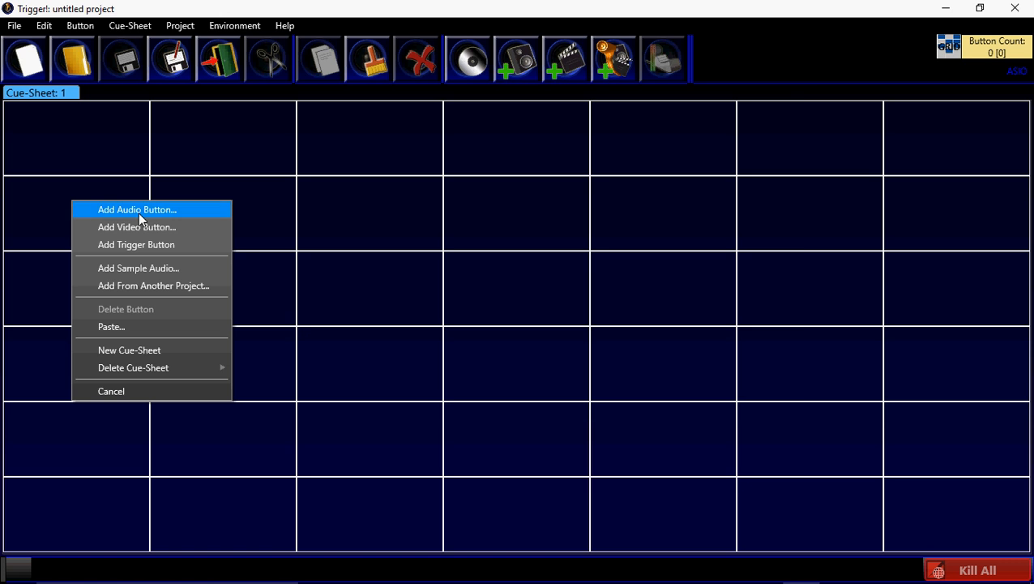
Step: Add the sample audio files #01_One.wav through #05_Five.wav as buttons starting at button 8
{"action": "left_click", "coordinate": [143, 268]}
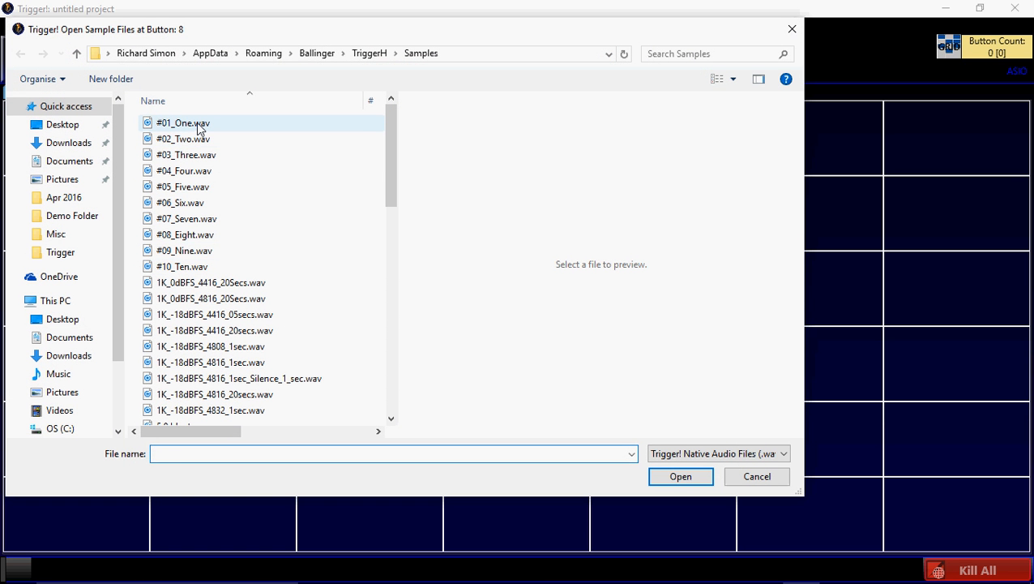
{"action": "left_click", "coordinate": [200, 125]}
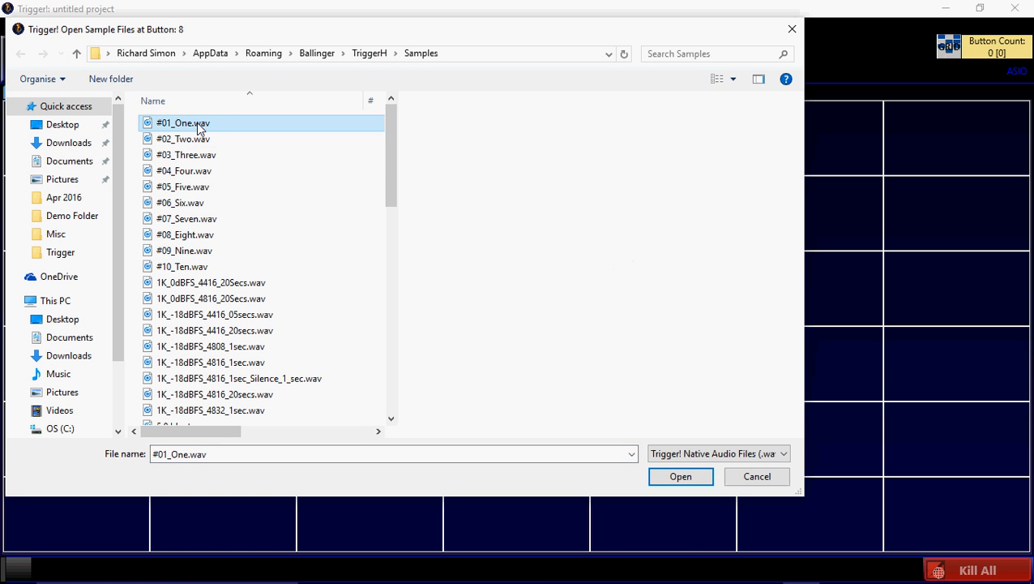
{"action": "left_click", "coordinate": [183, 192], "text": "shift"}
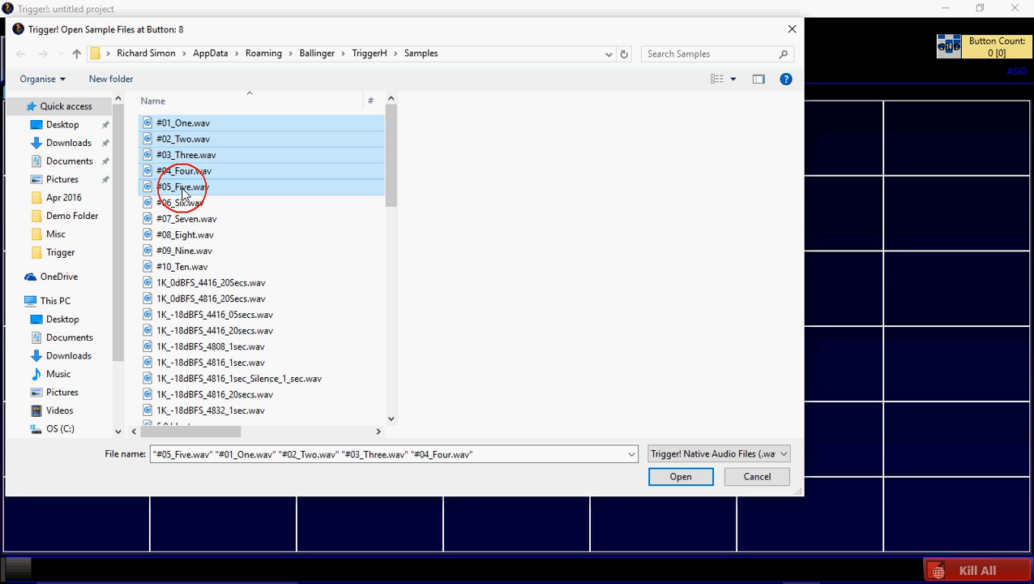
{"action": "left_click", "coordinate": [681, 477]}
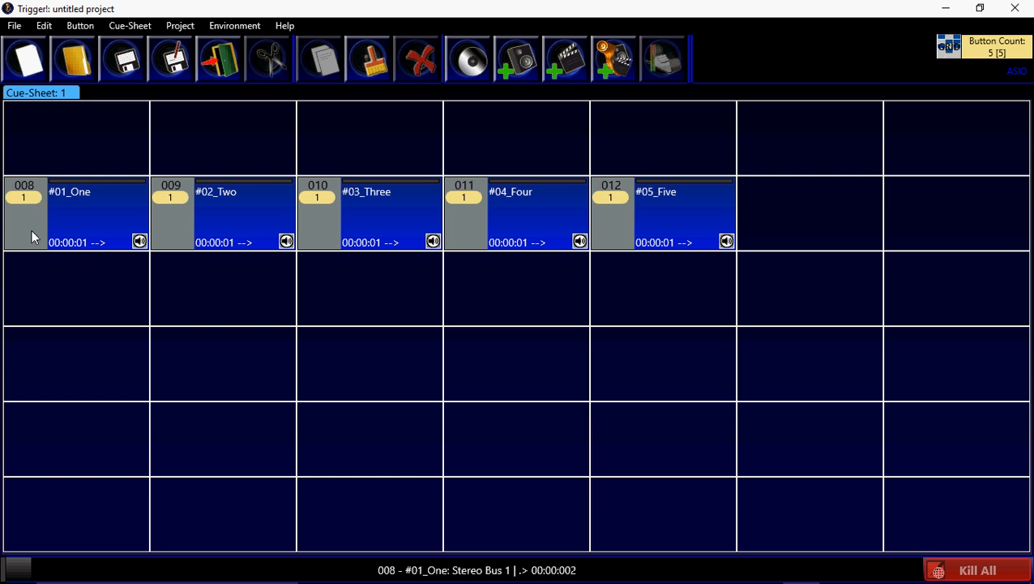
Step: Assign the five audio buttons #01_One to #05_Five to Group 1 and clear the selection
{"action": "left_click", "coordinate": [70, 231]}
{"action": "left_click", "coordinate": [614, 248], "text": "shift"}
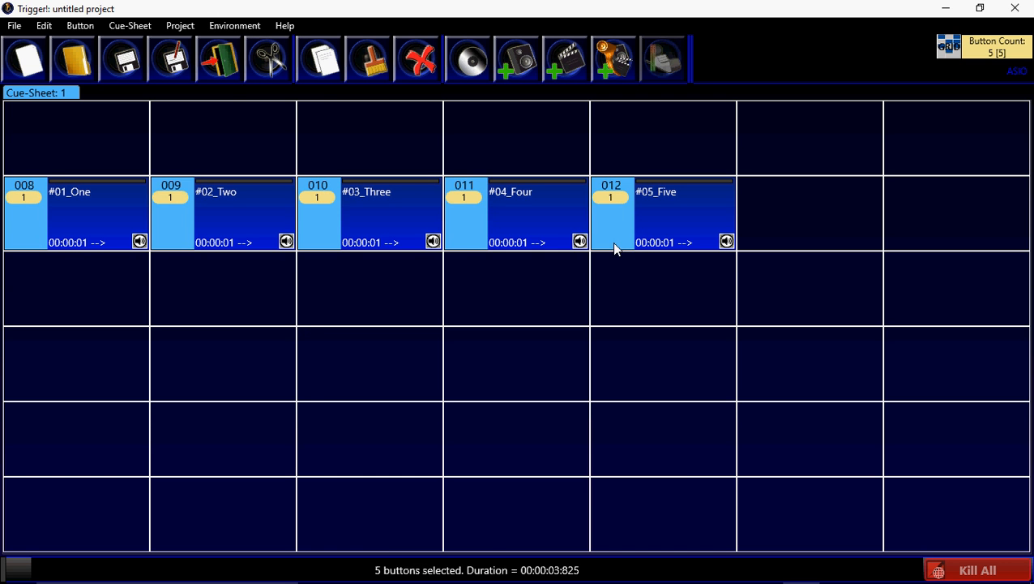
{"action": "left_click", "coordinate": [90, 28]}
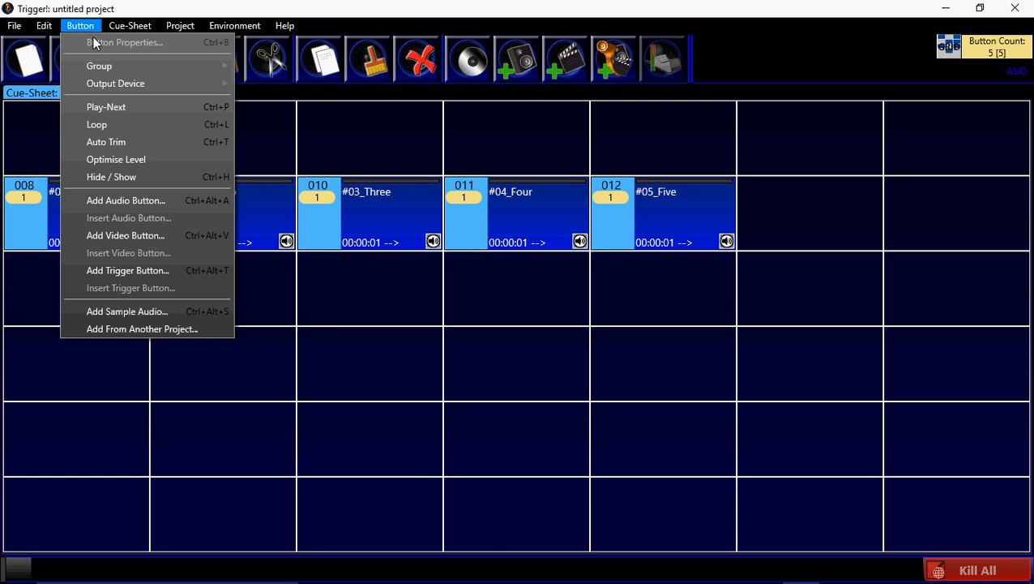
{"action": "mouse_move", "coordinate": [96, 68]}
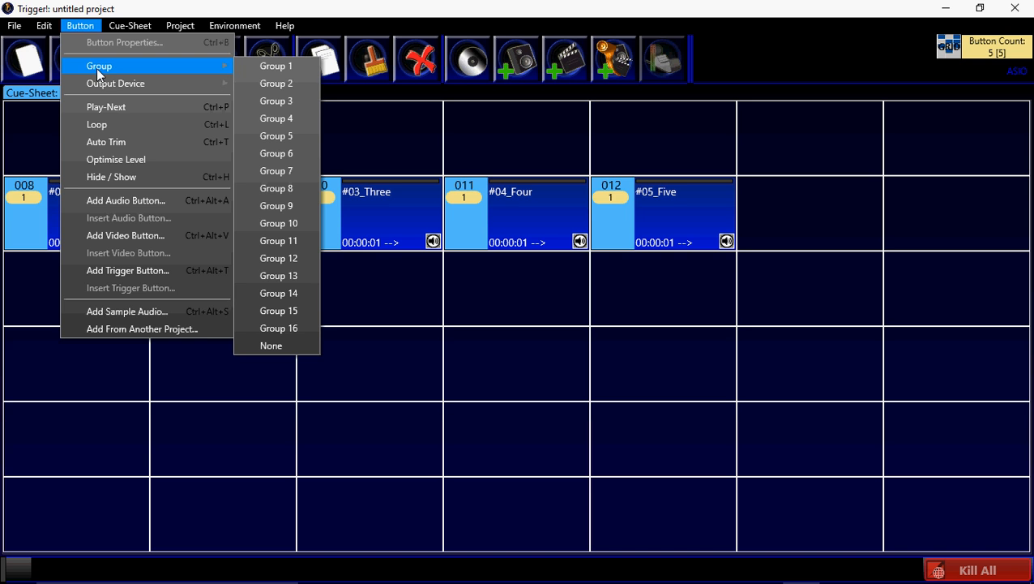
{"action": "left_click", "coordinate": [290, 70]}
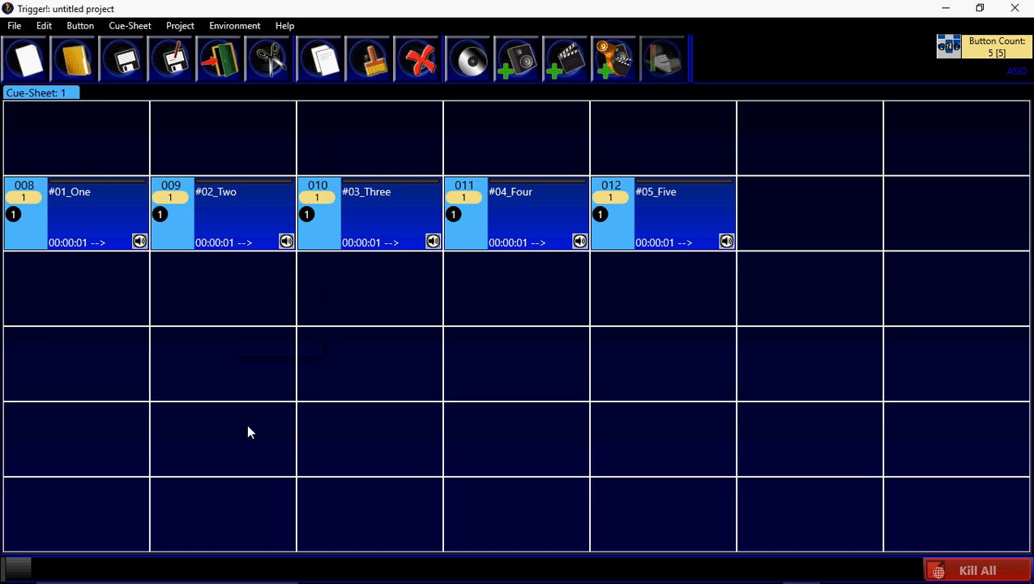
{"action": "left_click", "coordinate": [16, 217]}
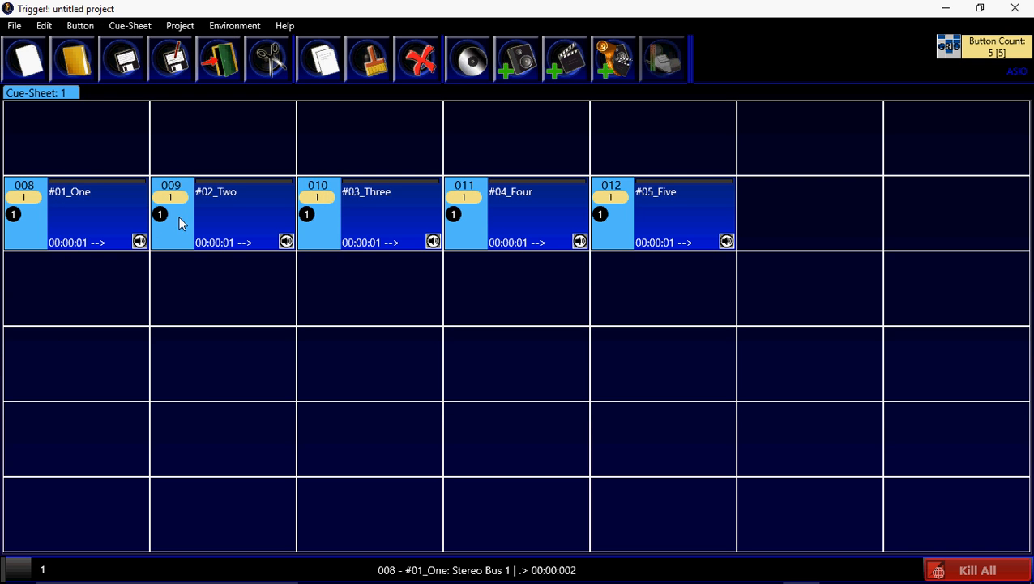
{"action": "left_click", "coordinate": [553, 231]}
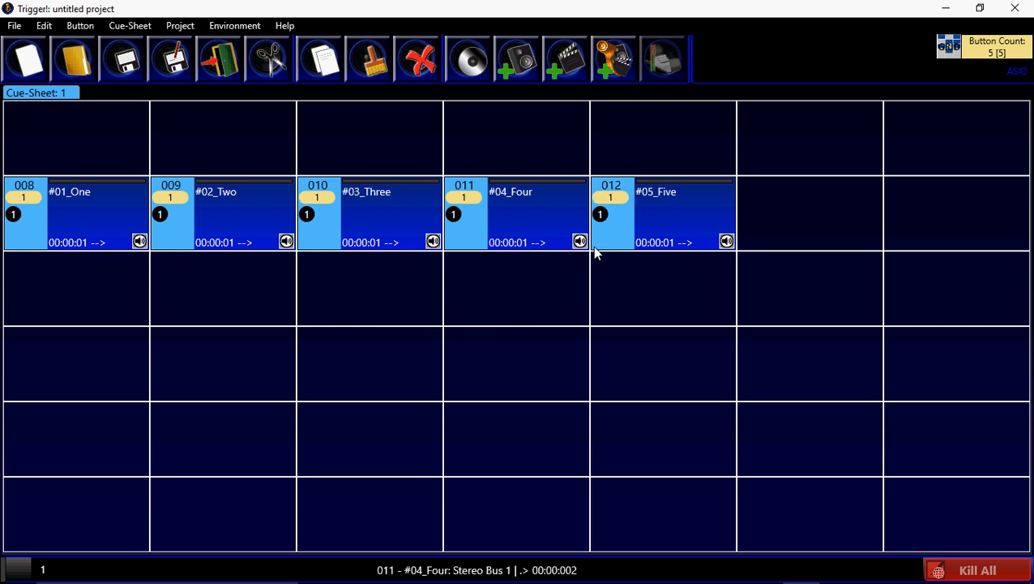
{"action": "left_click", "coordinate": [512, 321]}
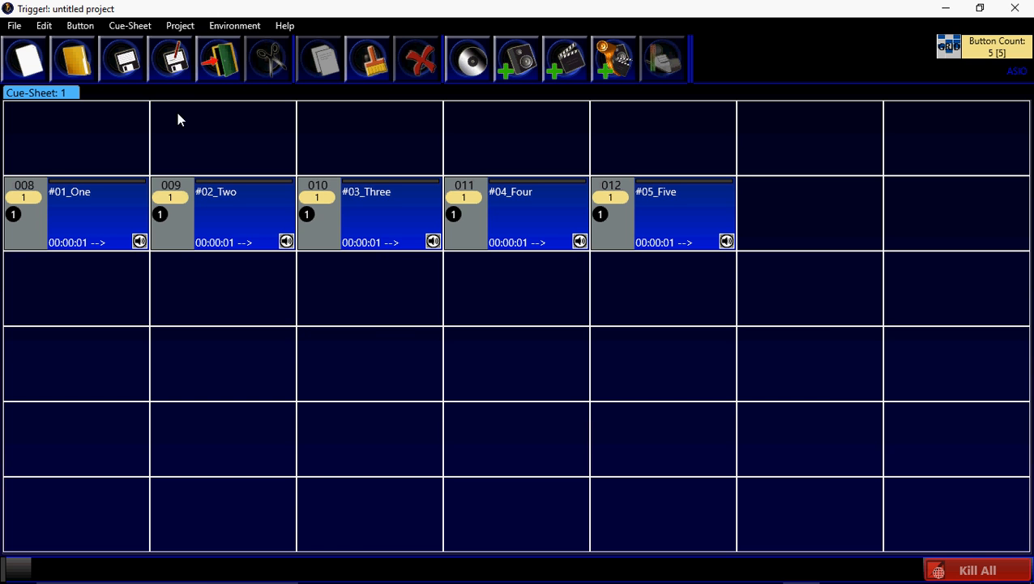
Step: Hide the Group 1 buttons through the project's cue-sheet layout options
{"action": "left_click", "coordinate": [180, 25]}
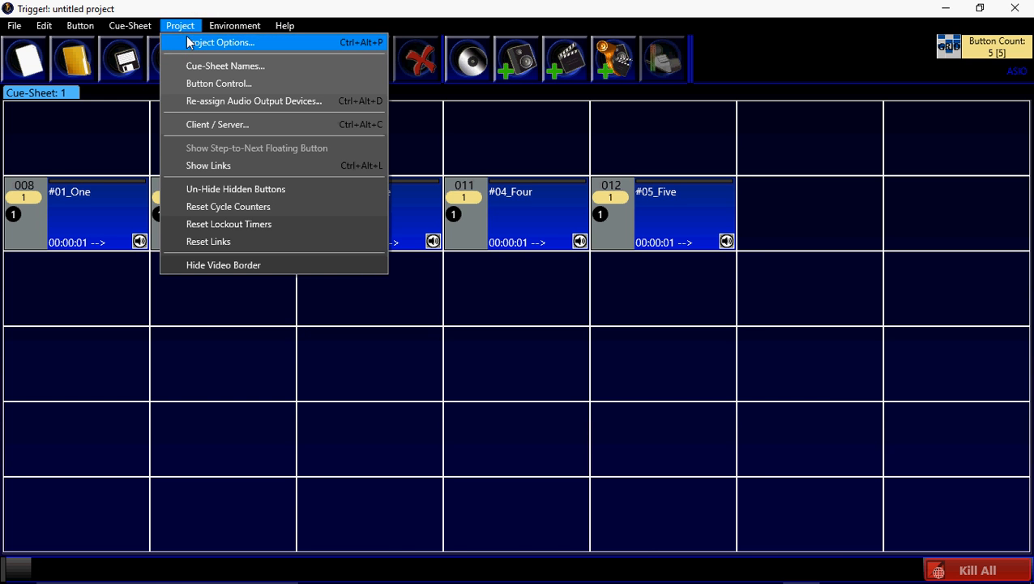
{"action": "left_click", "coordinate": [187, 41]}
{"action": "left_click", "coordinate": [256, 155]}
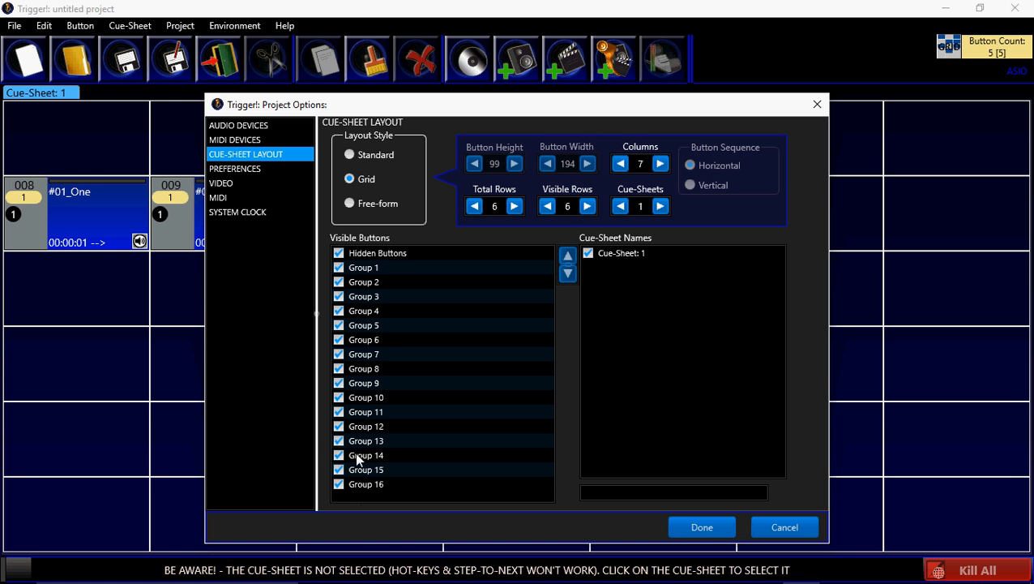
{"action": "left_click", "coordinate": [340, 267]}
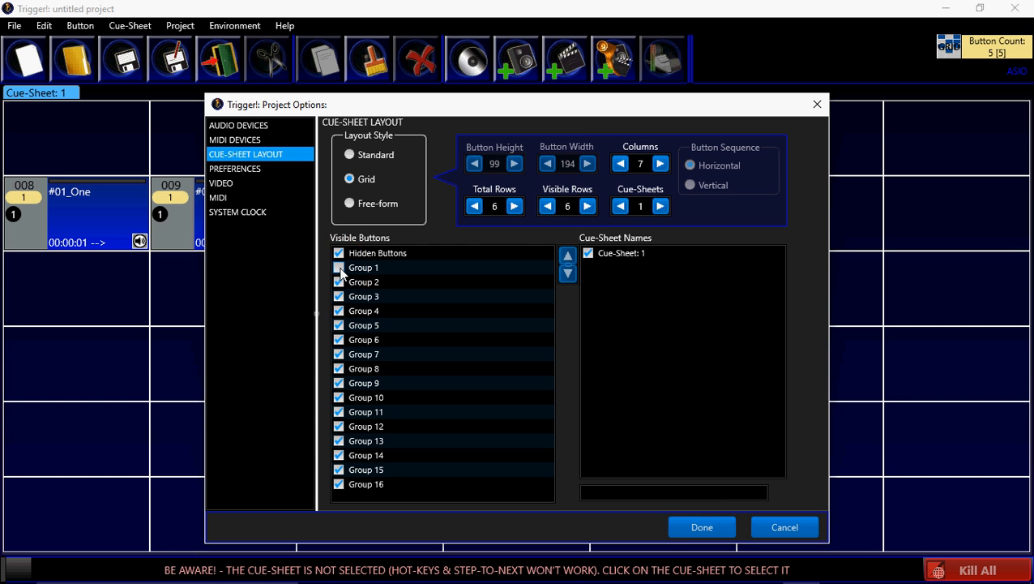
{"action": "left_click", "coordinate": [707, 527]}
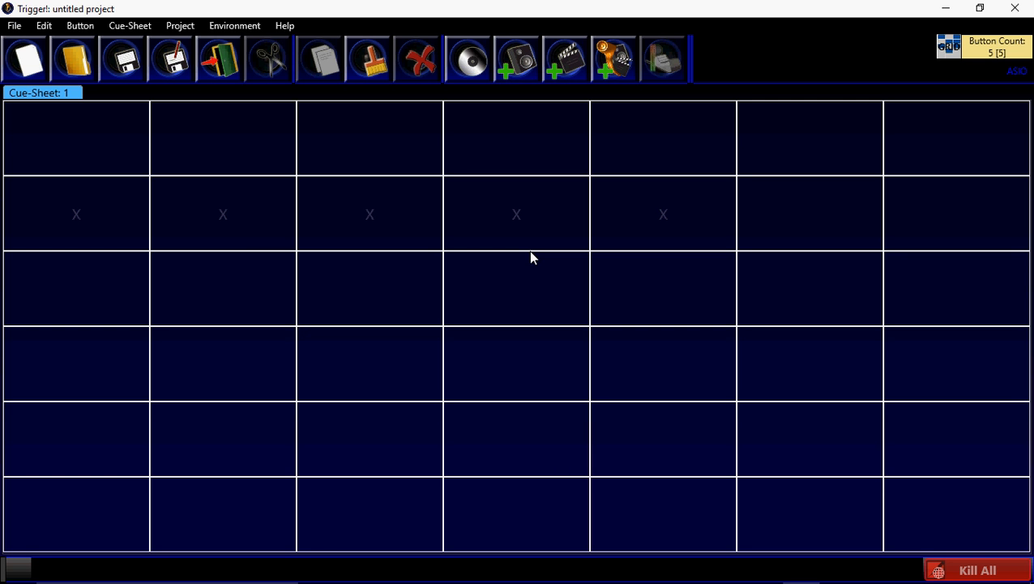
Step: Make the Group 1 buttons visible again in the project's cue-sheet layout options
{"action": "left_click", "coordinate": [194, 29]}
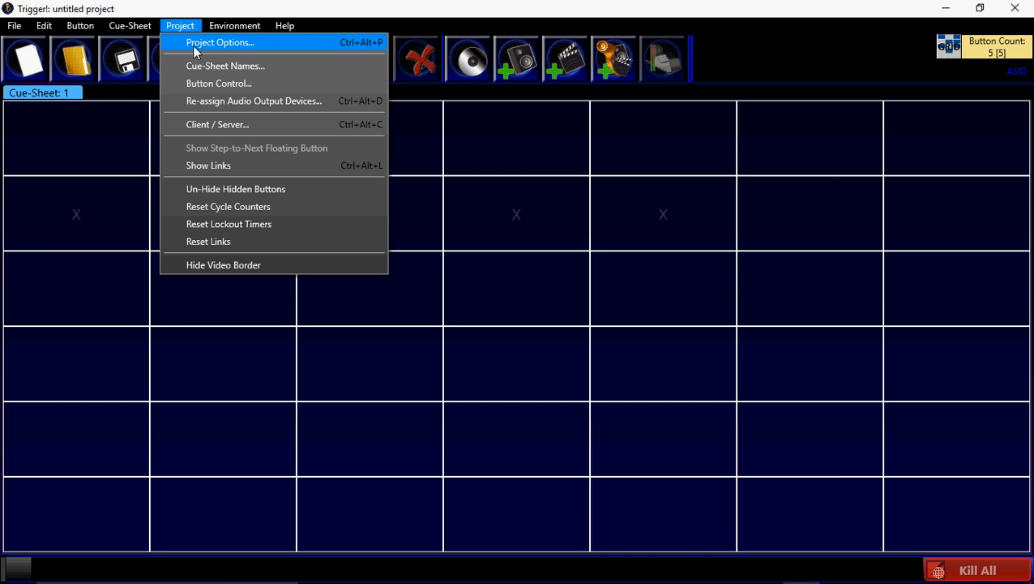
{"action": "left_click", "coordinate": [199, 48]}
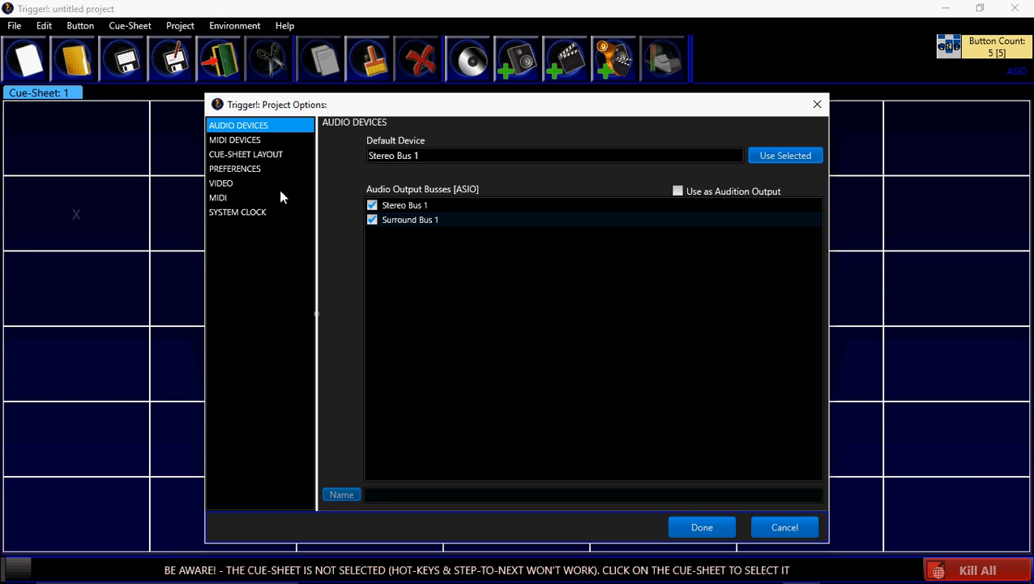
{"action": "left_click", "coordinate": [246, 155]}
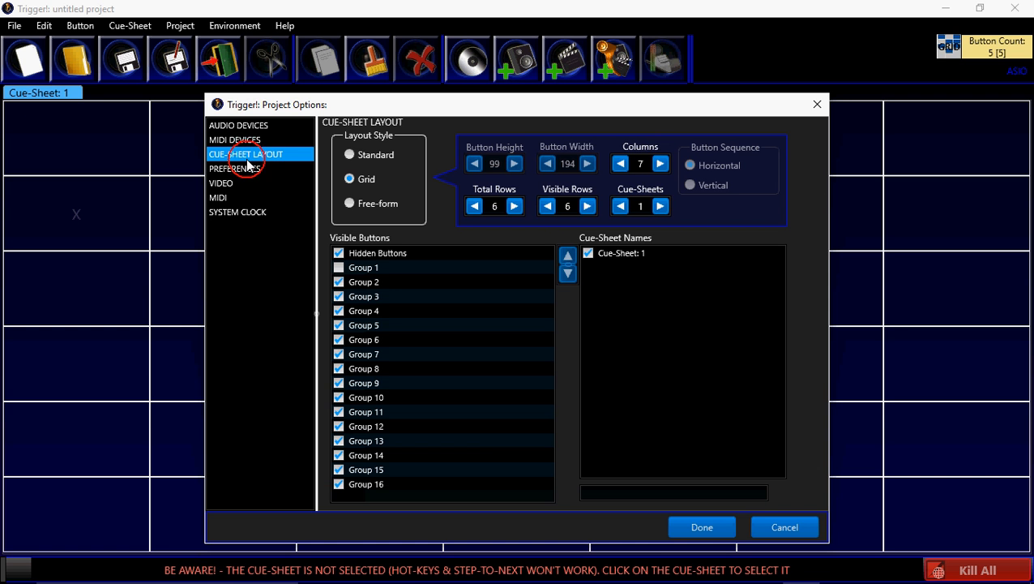
{"action": "left_click", "coordinate": [339, 268]}
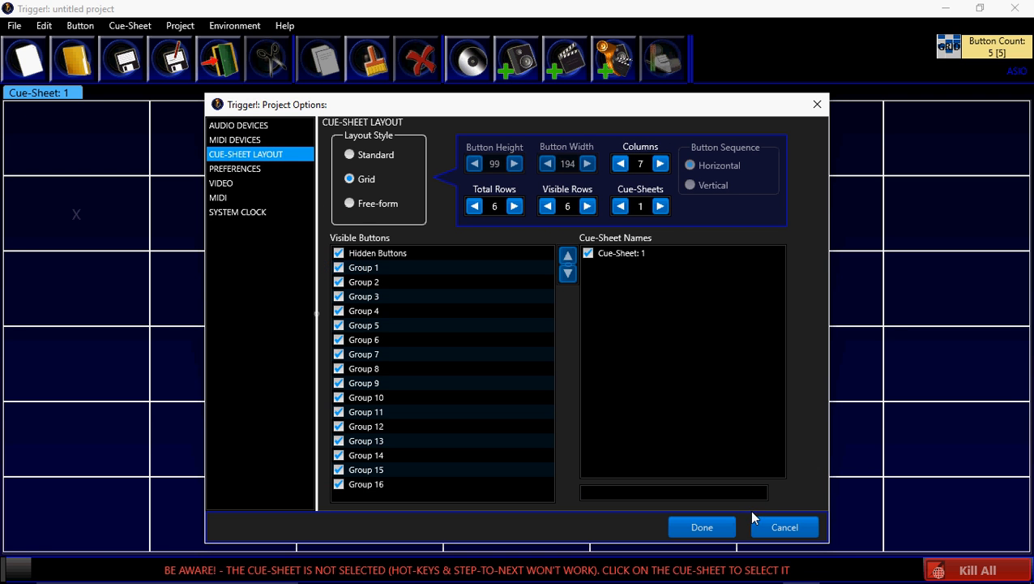
{"action": "left_click", "coordinate": [732, 529]}
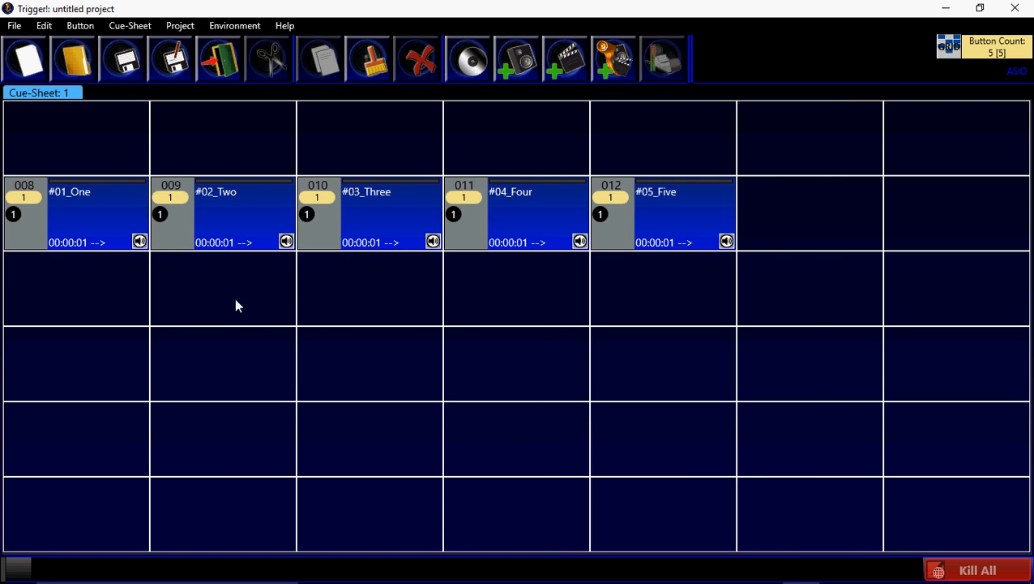
Step: Add a trigger button named "Trigger Button (Cycle)" in the first cell of the top row
{"action": "right_click", "coordinate": [65, 141]}
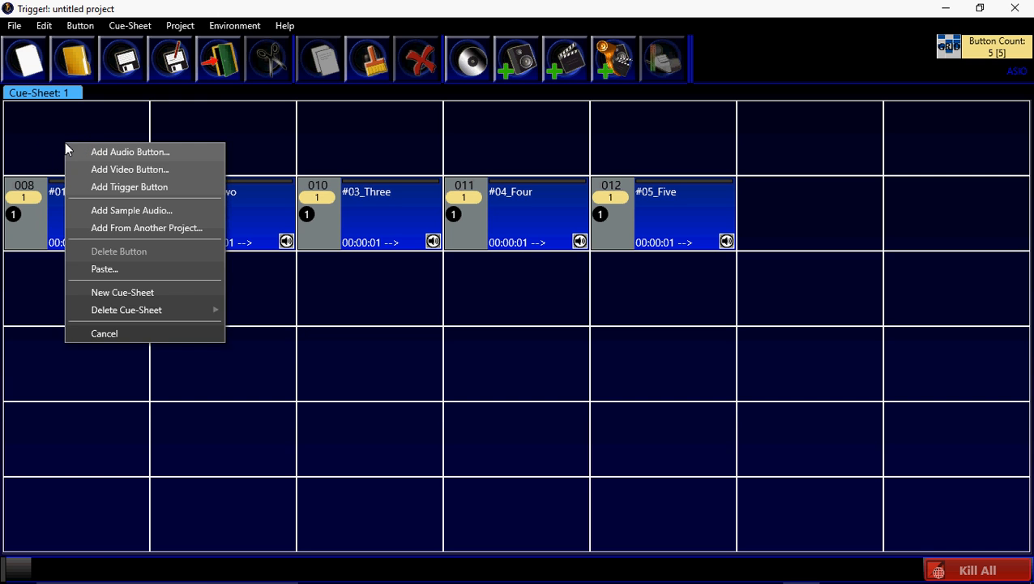
{"action": "left_click", "coordinate": [124, 187]}
{"action": "left_click", "coordinate": [422, 233]}
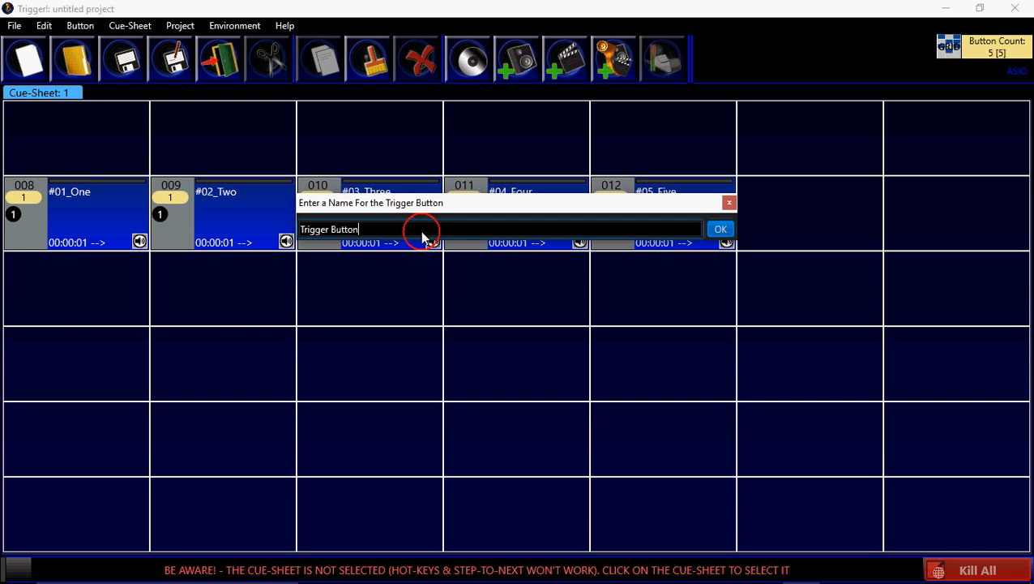
{"action": "type", "text": "("}
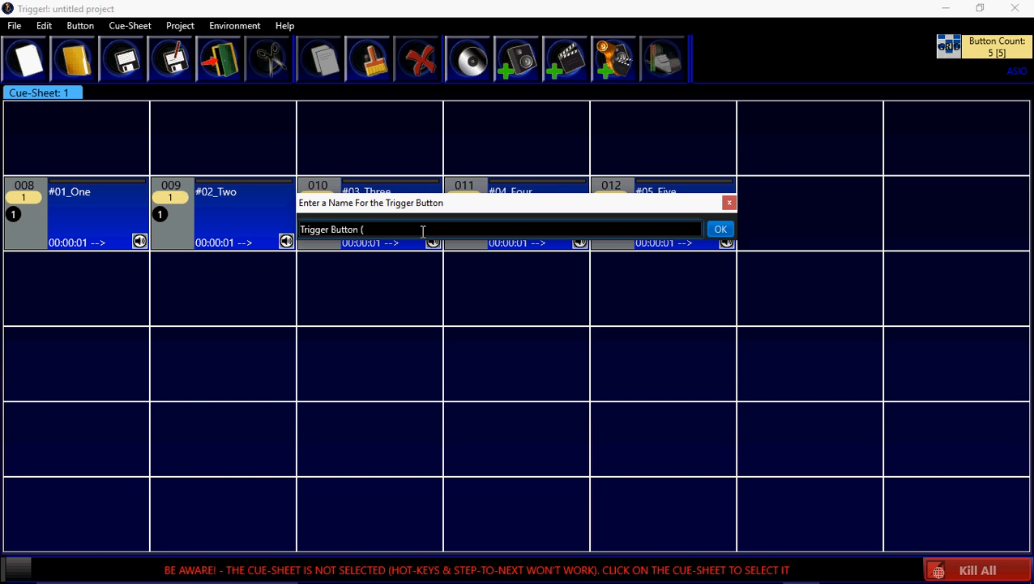
{"action": "type", "text": "Cycle"}
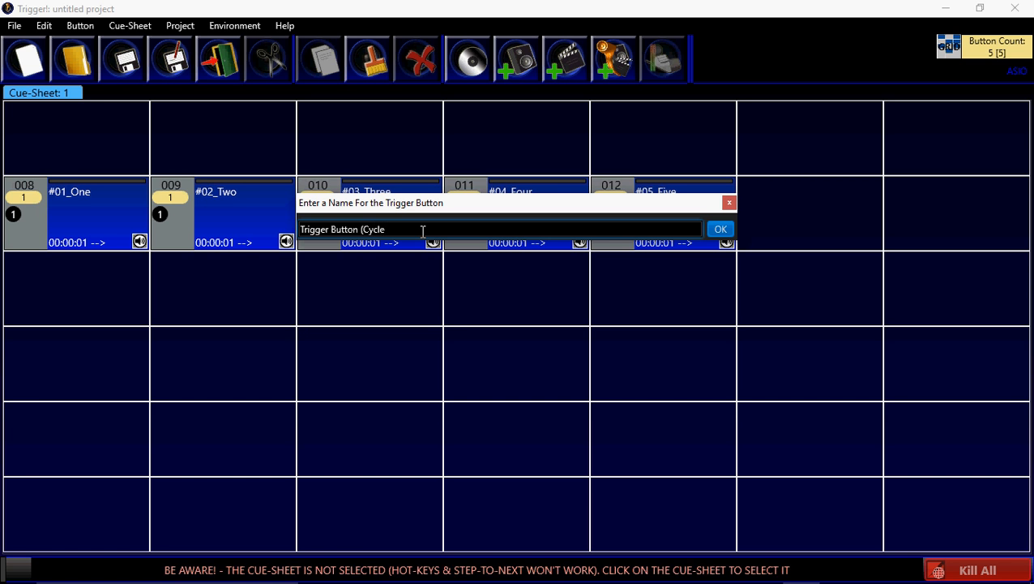
{"action": "type", "text": ")"}
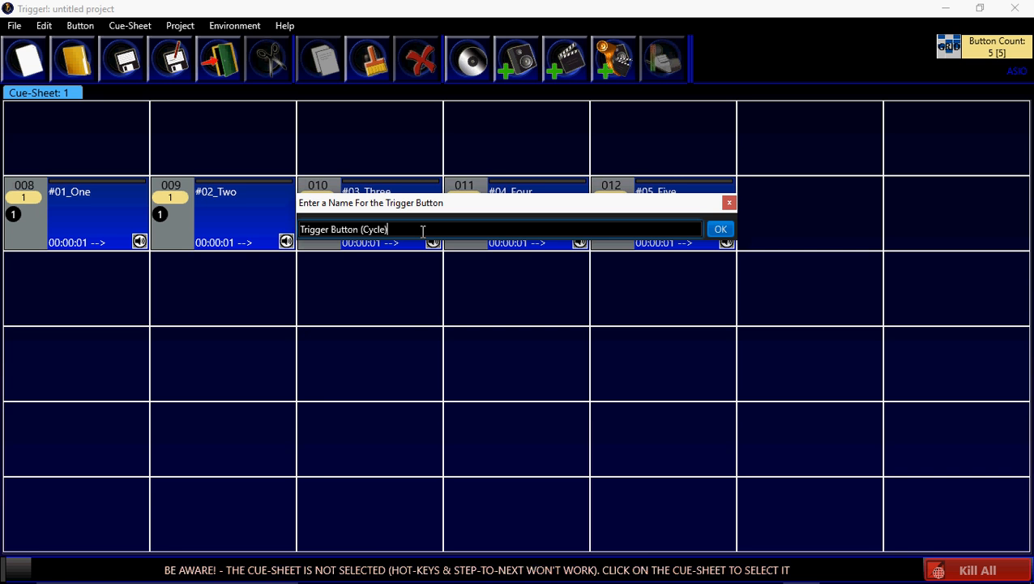
{"action": "left_click", "coordinate": [715, 226]}
Step: Add a trigger button named "Trigger Button (Sequence)" in the second cell of the top row
{"action": "right_click", "coordinate": [194, 153]}
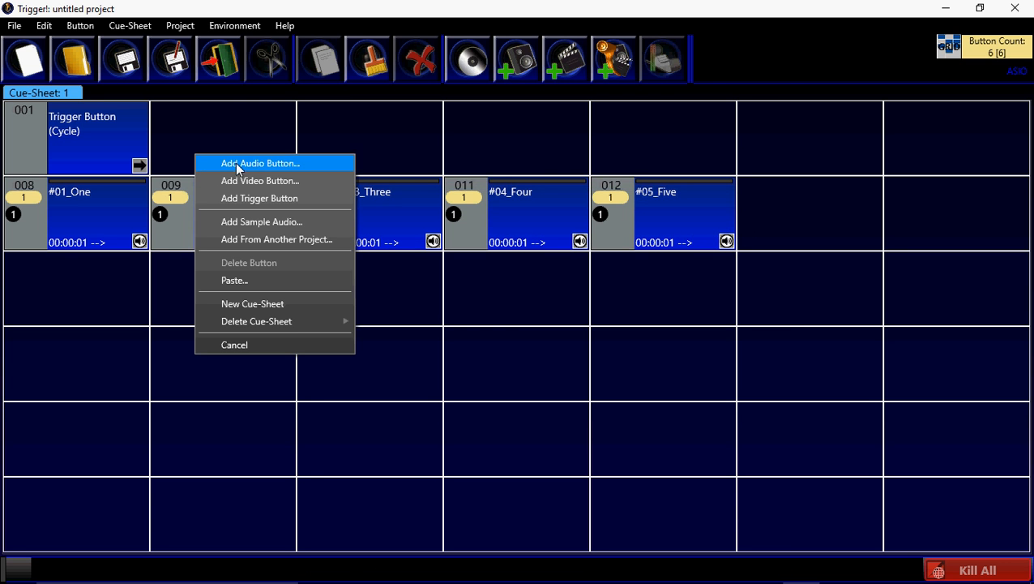
{"action": "left_click", "coordinate": [263, 203]}
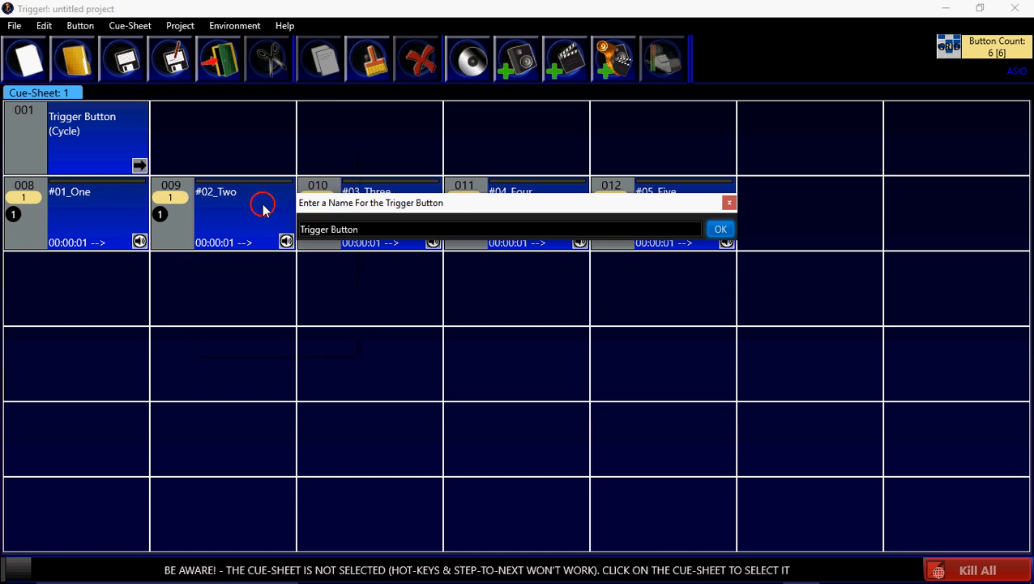
{"action": "left_click", "coordinate": [458, 229]}
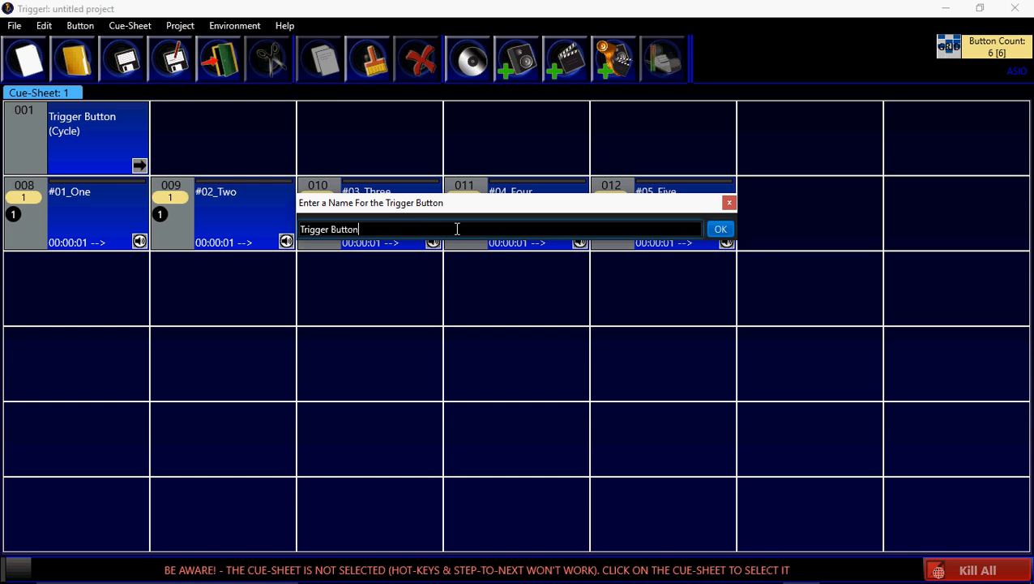
{"action": "type", "text": "(Seq"}
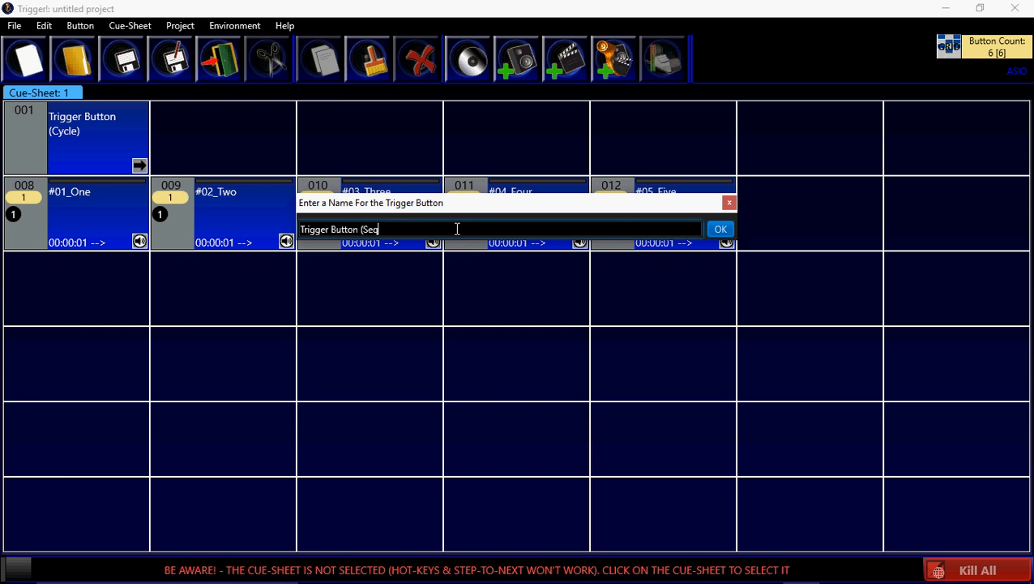
{"action": "type", "text": "uence"}
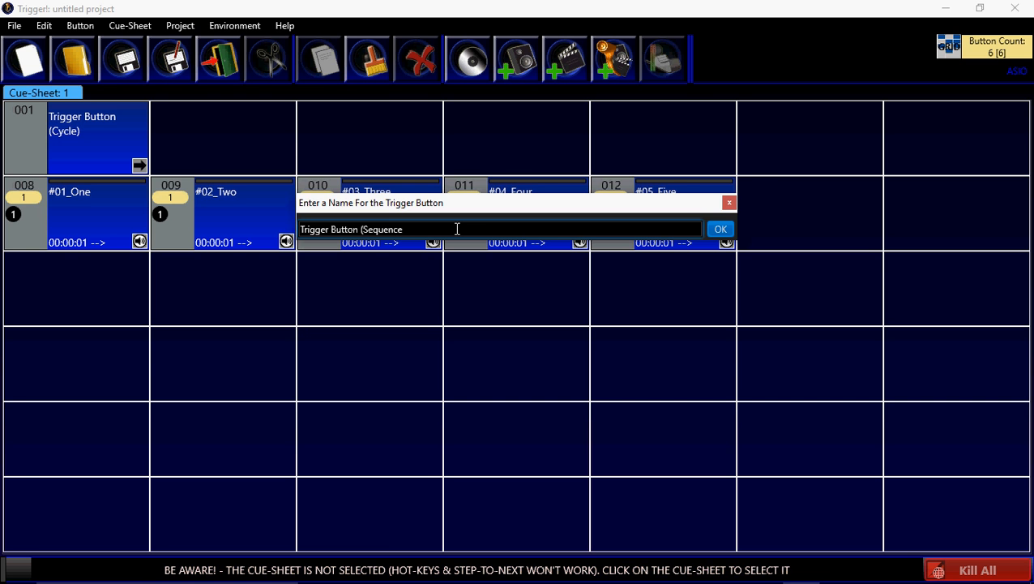
{"action": "type", "text": ")"}
{"action": "left_click", "coordinate": [718, 230]}
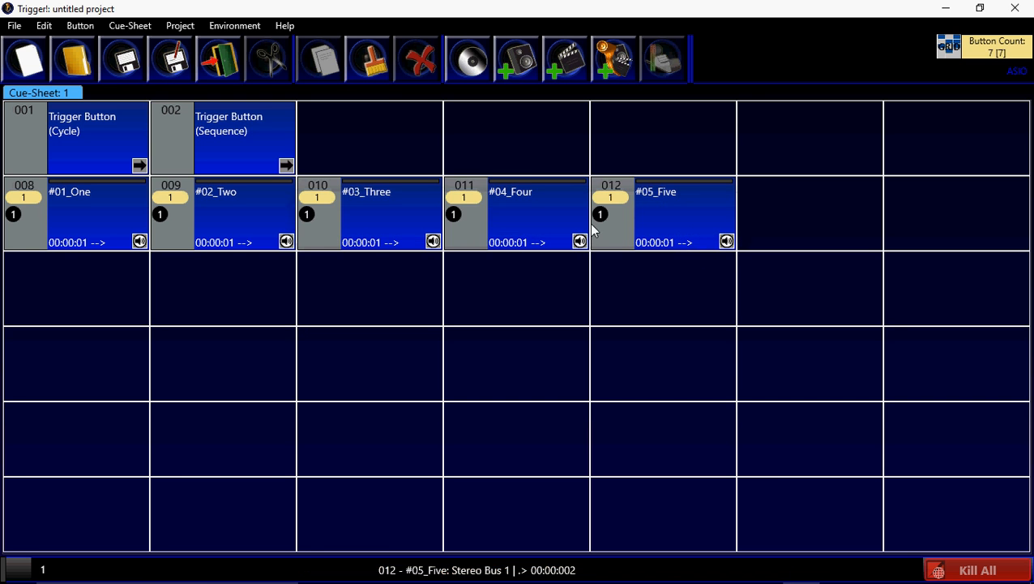
Step: Add a trigger button named "Trigger Button (Fire)" in the third cell of the top row
{"action": "right_click", "coordinate": [382, 133]}
{"action": "left_click", "coordinate": [429, 178]}
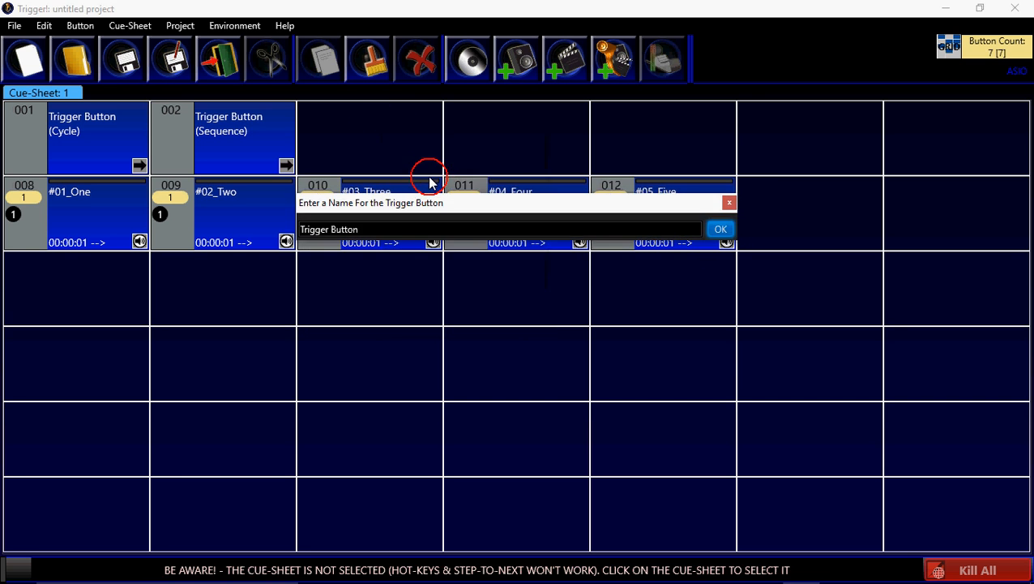
{"action": "left_click", "coordinate": [389, 226]}
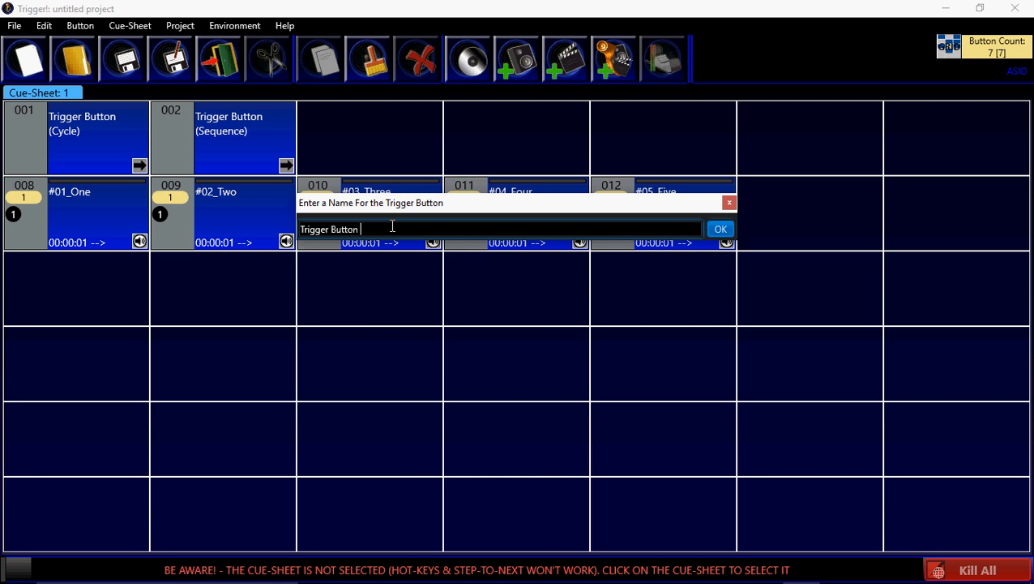
{"action": "type", "text": "(Fire"}
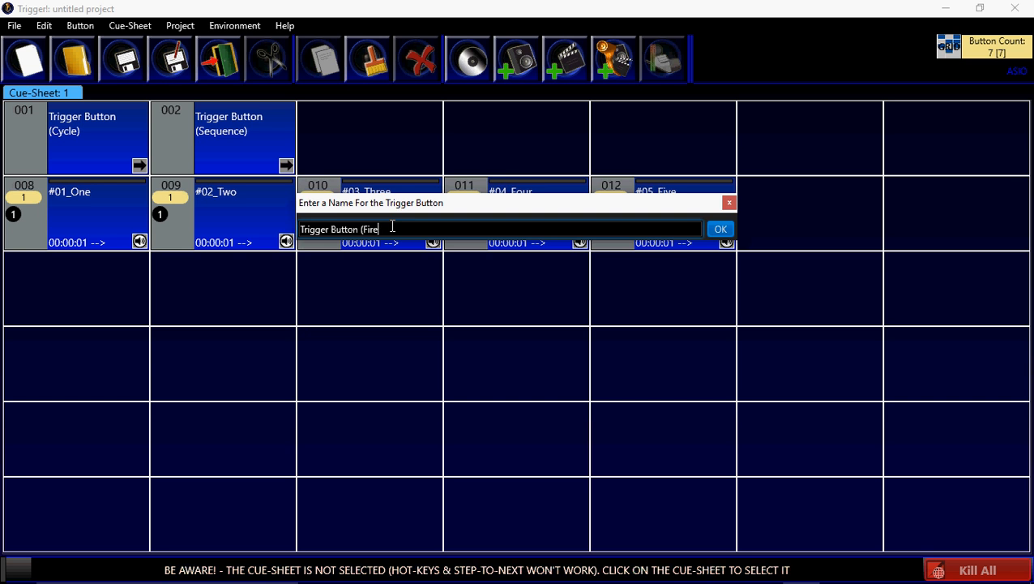
{"action": "type", "text": ")"}
{"action": "left_click", "coordinate": [714, 235]}
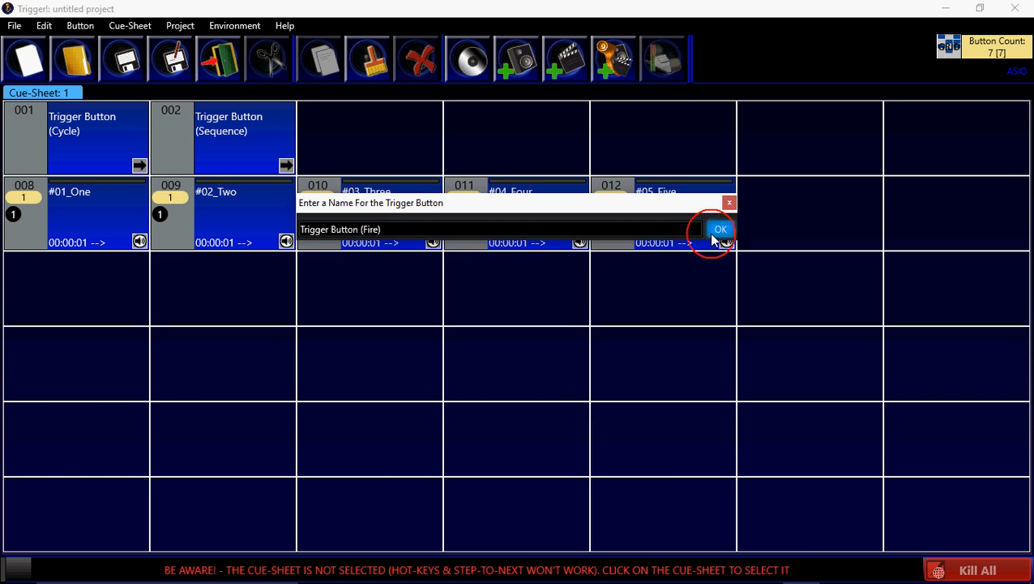
Step: Add a trigger button named "Trigger Button" in the fourth cell of the top row and delete it again
{"action": "right_click", "coordinate": [484, 141]}
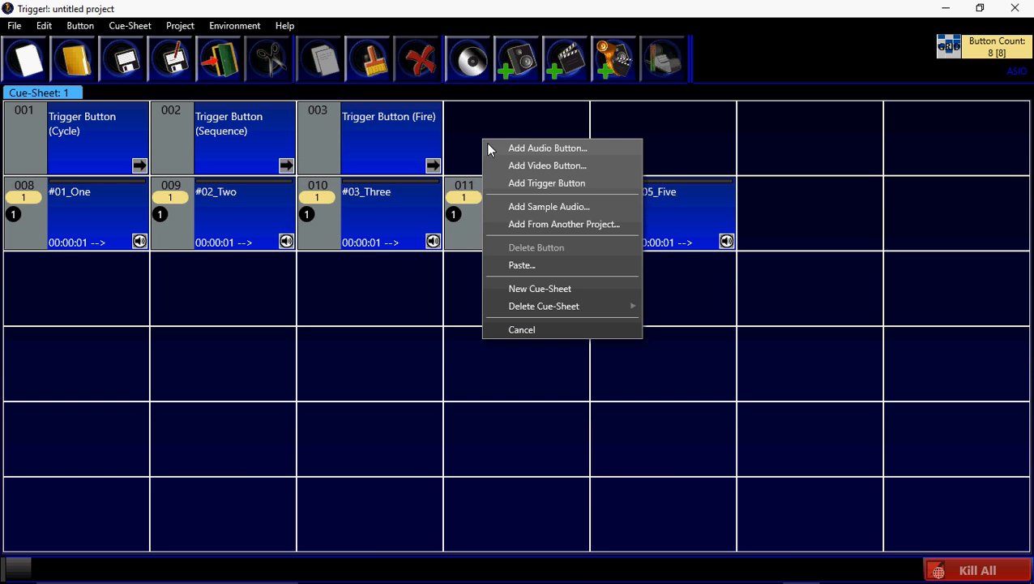
{"action": "left_click", "coordinate": [531, 183]}
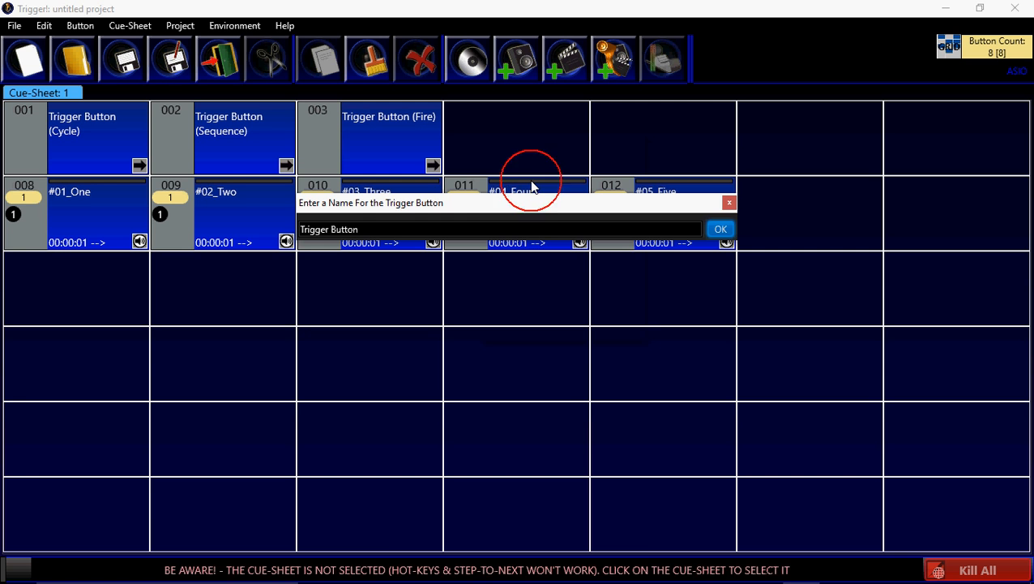
{"action": "left_click", "coordinate": [406, 233]}
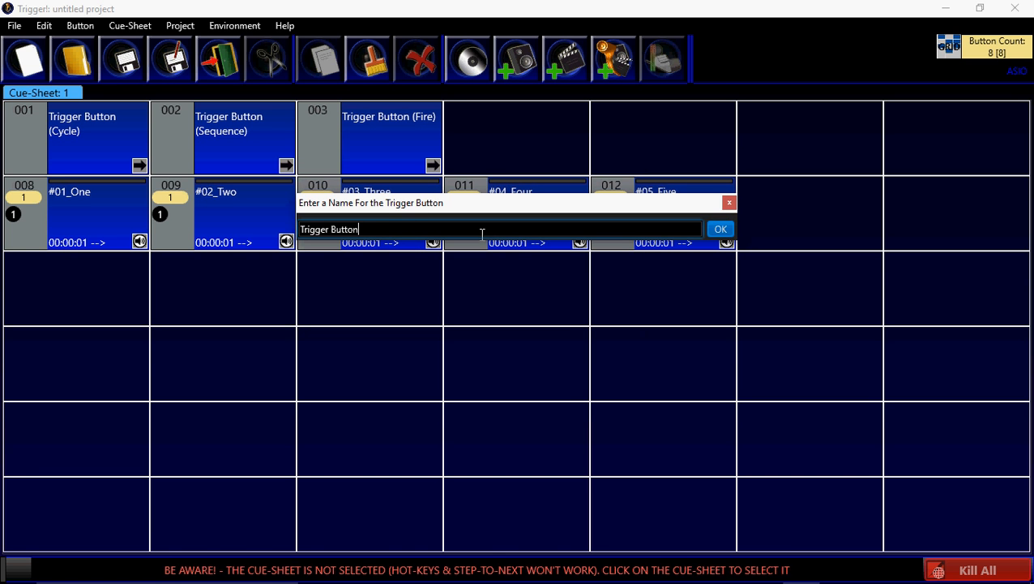
{"action": "left_click", "coordinate": [722, 231]}
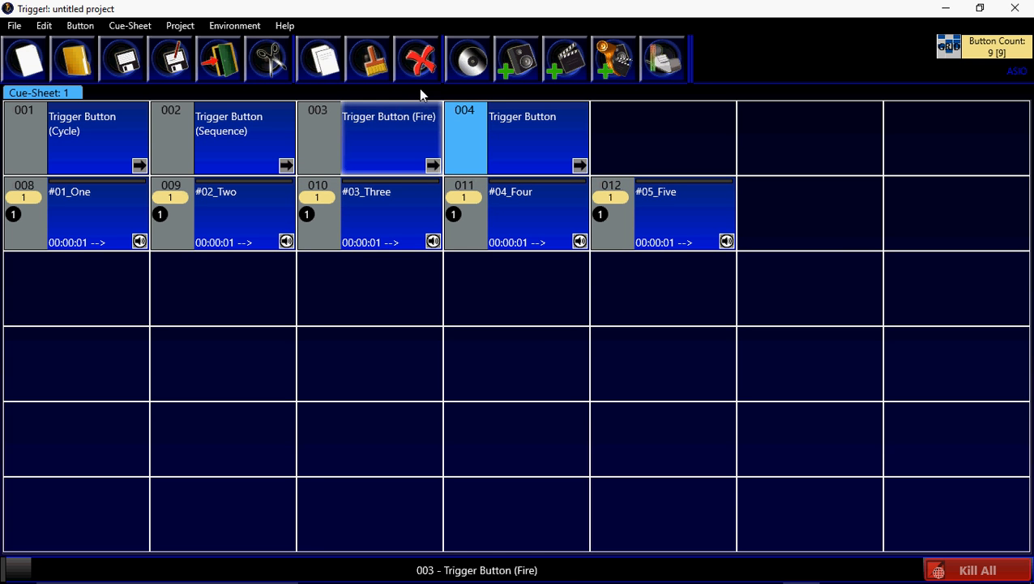
{"action": "left_click", "coordinate": [417, 57]}
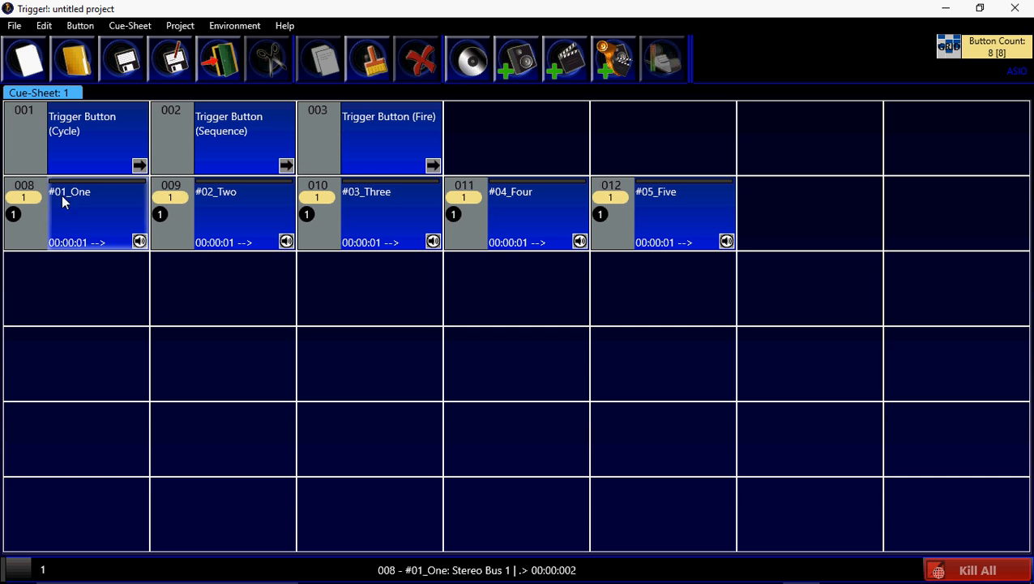
Step: Assign the Cycle, Sequence and Fire trigger buttons together to Group 1
{"action": "left_click", "coordinate": [28, 128]}
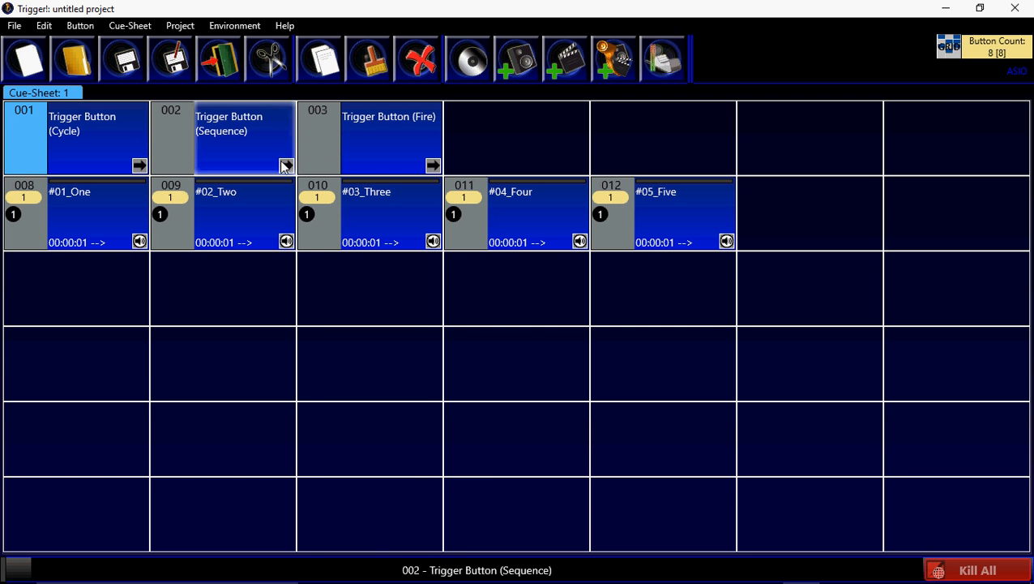
{"action": "left_click", "coordinate": [319, 154], "text": "shift"}
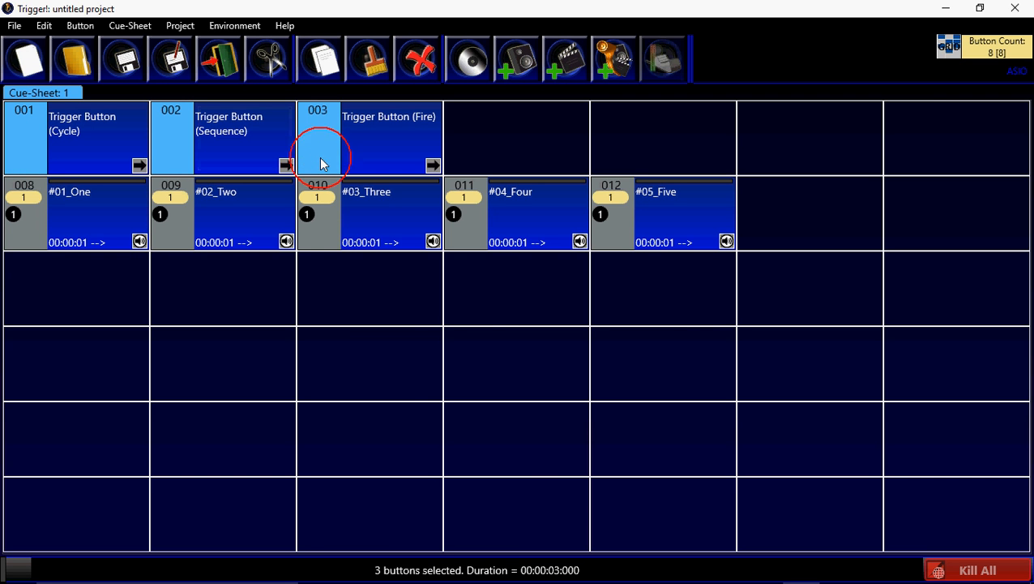
{"action": "left_click", "coordinate": [75, 30]}
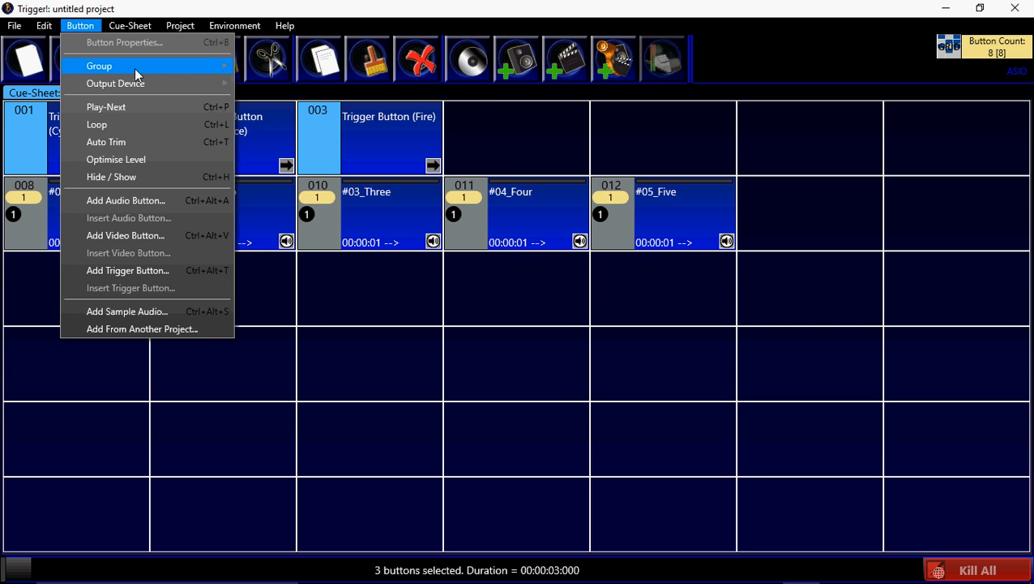
{"action": "mouse_move", "coordinate": [180, 68]}
{"action": "left_click", "coordinate": [261, 70]}
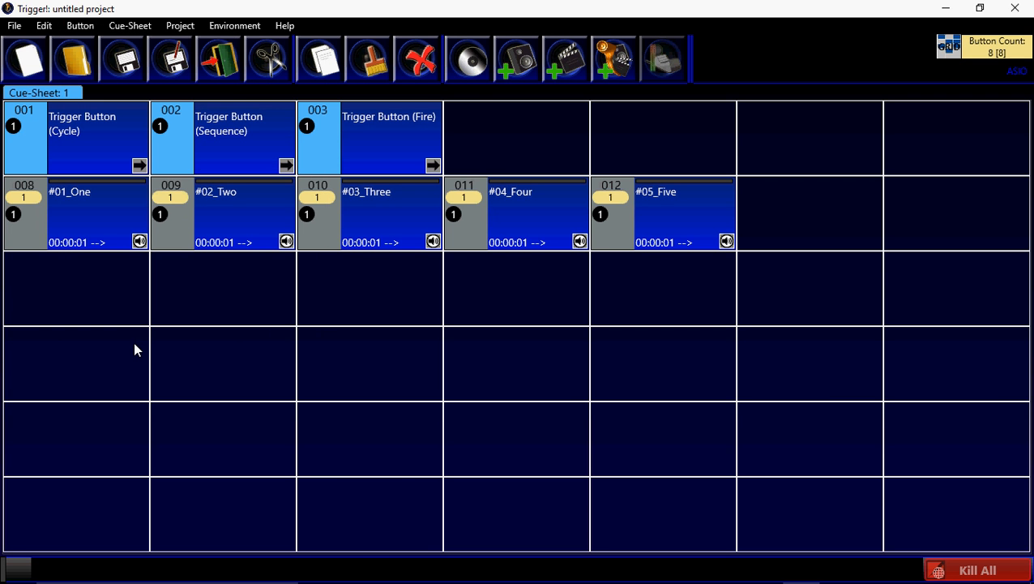
Step: Compare the Salvo Control options offered for the Cycle trigger button with those of the #01_One audio button, without changing either
{"action": "right_click", "coordinate": [19, 136]}
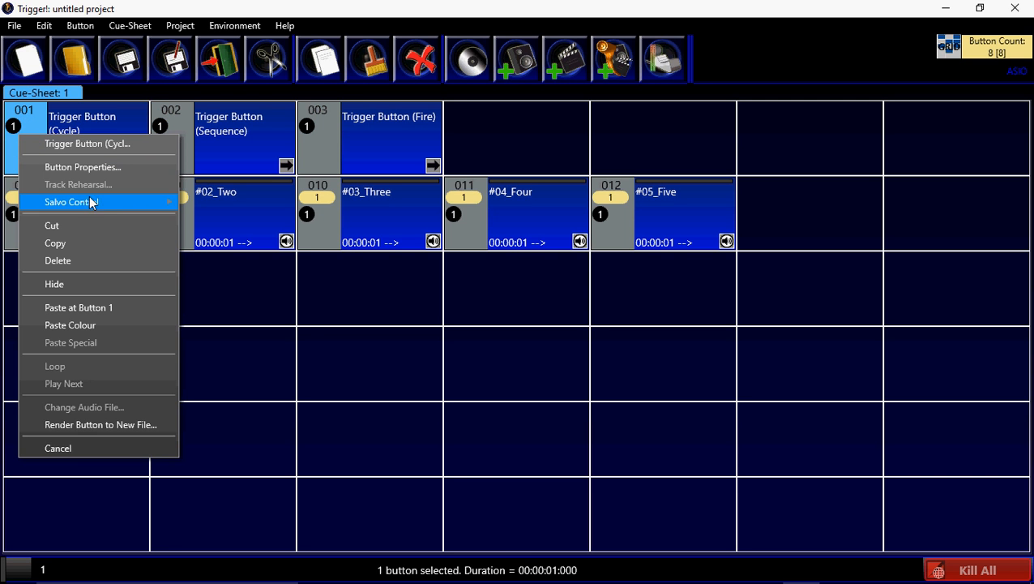
{"action": "mouse_move", "coordinate": [94, 207]}
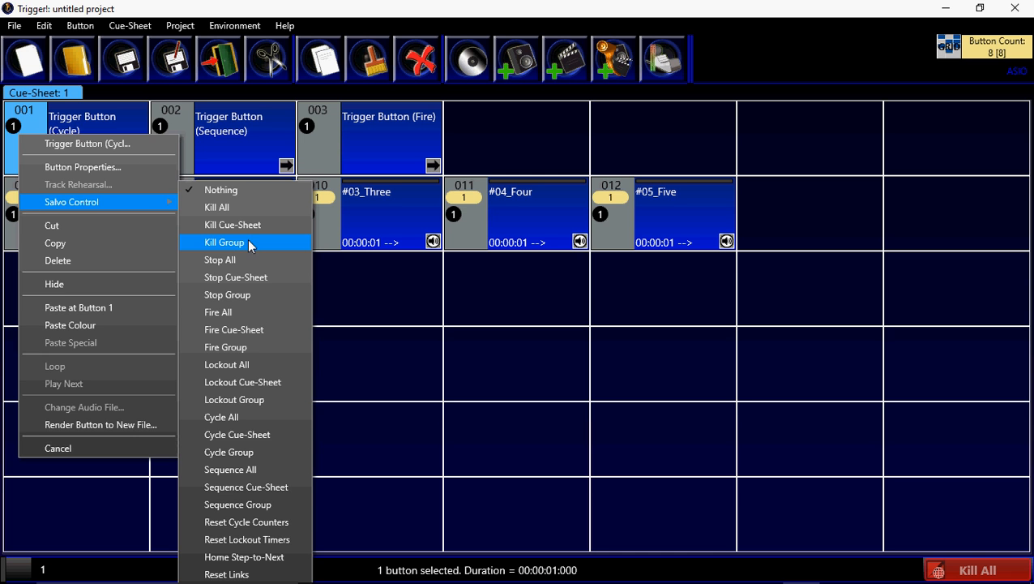
{"action": "left_click", "coordinate": [379, 325]}
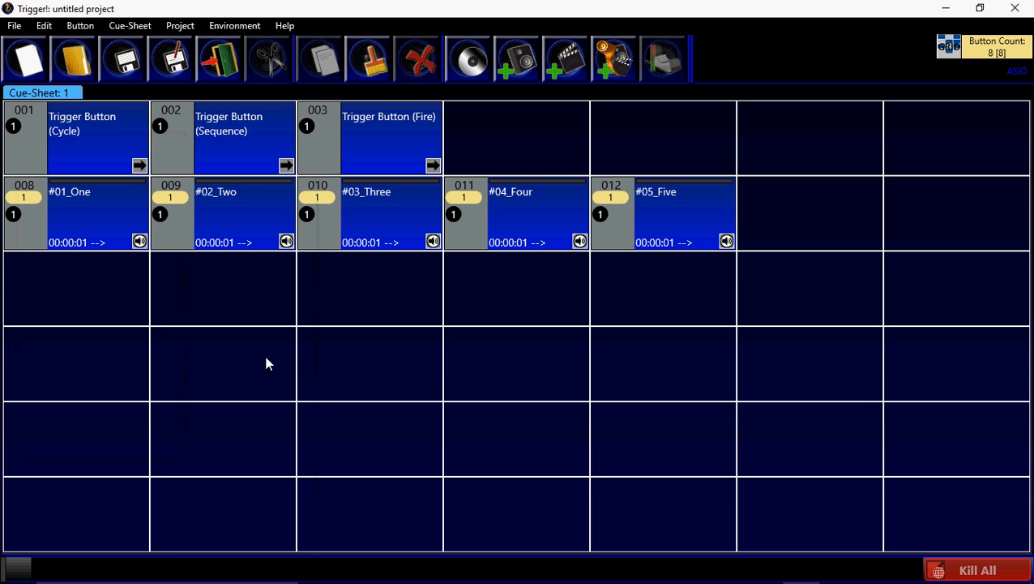
{"action": "right_click", "coordinate": [31, 215]}
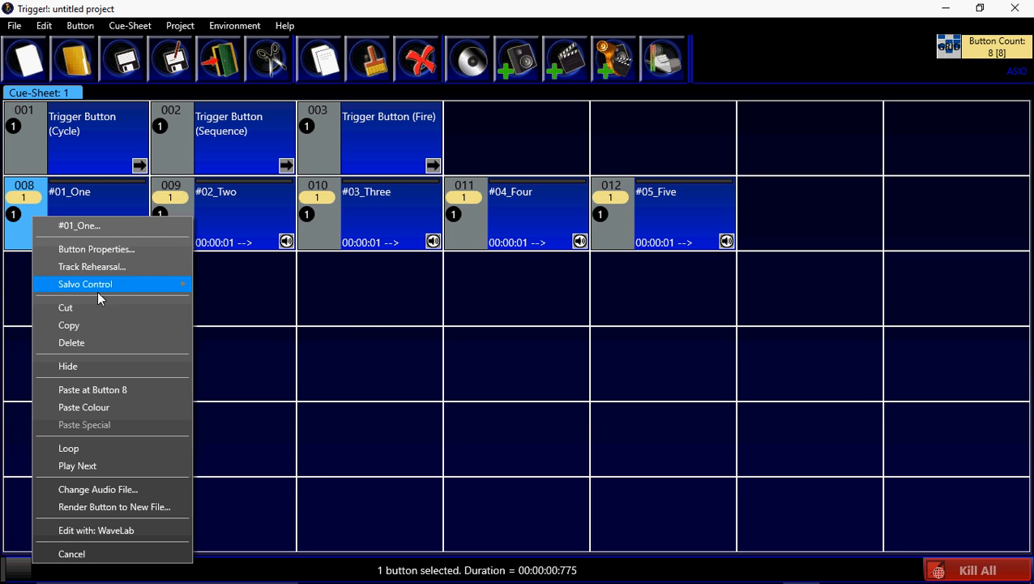
{"action": "mouse_move", "coordinate": [106, 287]}
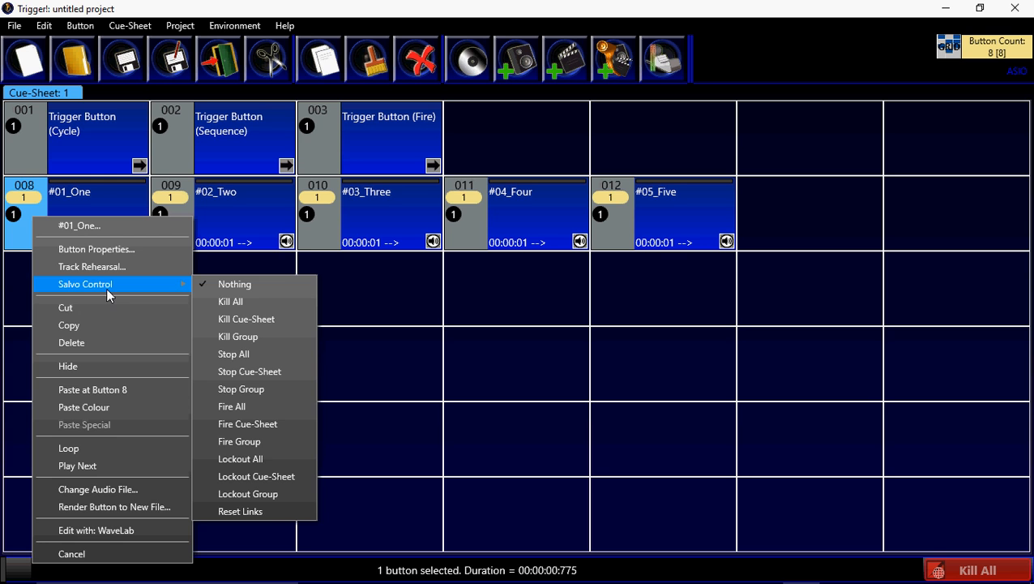
{"action": "left_click", "coordinate": [359, 282]}
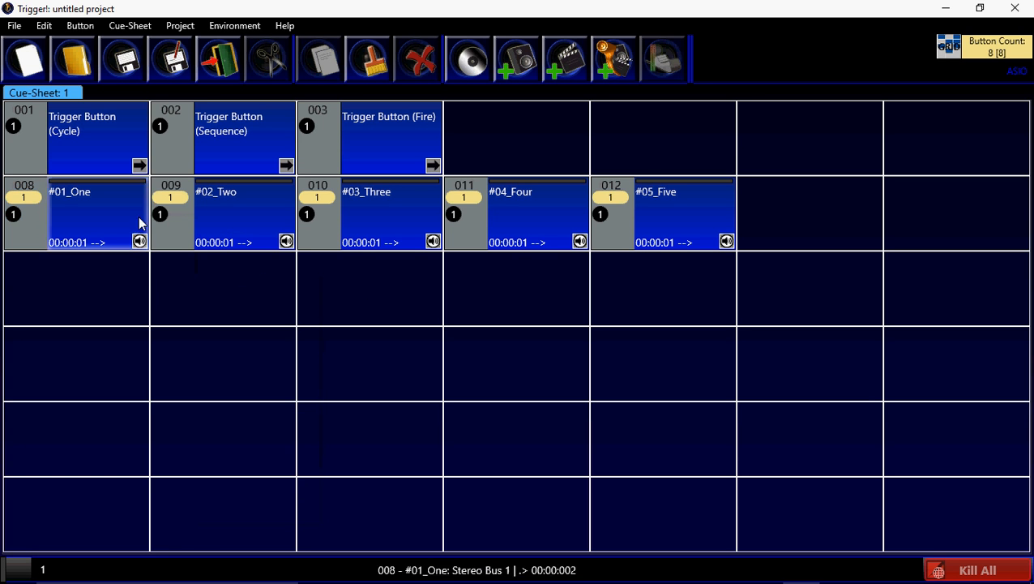
Step: Set the salvo control of "Trigger Button (Cycle)" to Cycle Group
{"action": "right_click", "coordinate": [31, 147]}
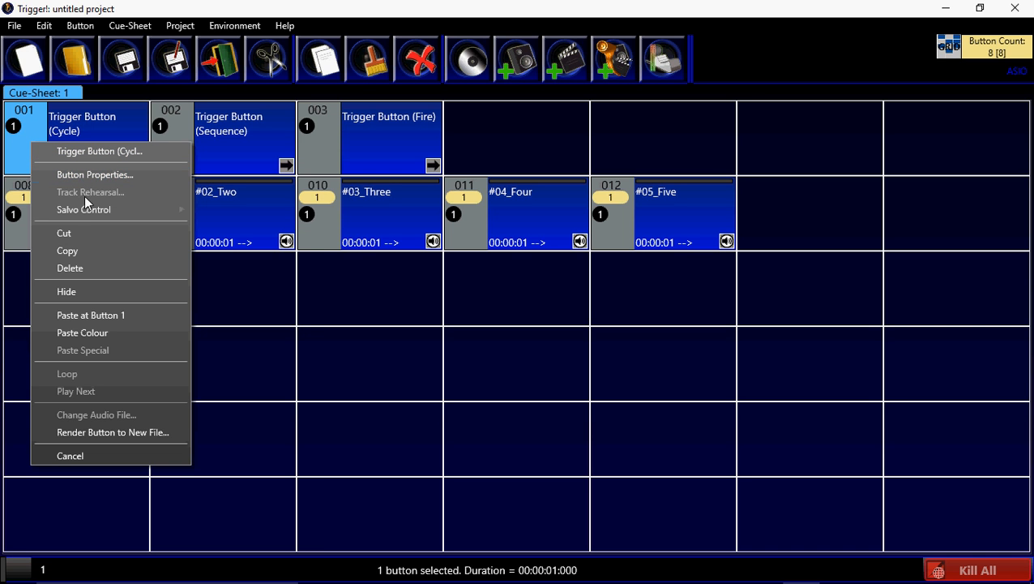
{"action": "mouse_move", "coordinate": [88, 213]}
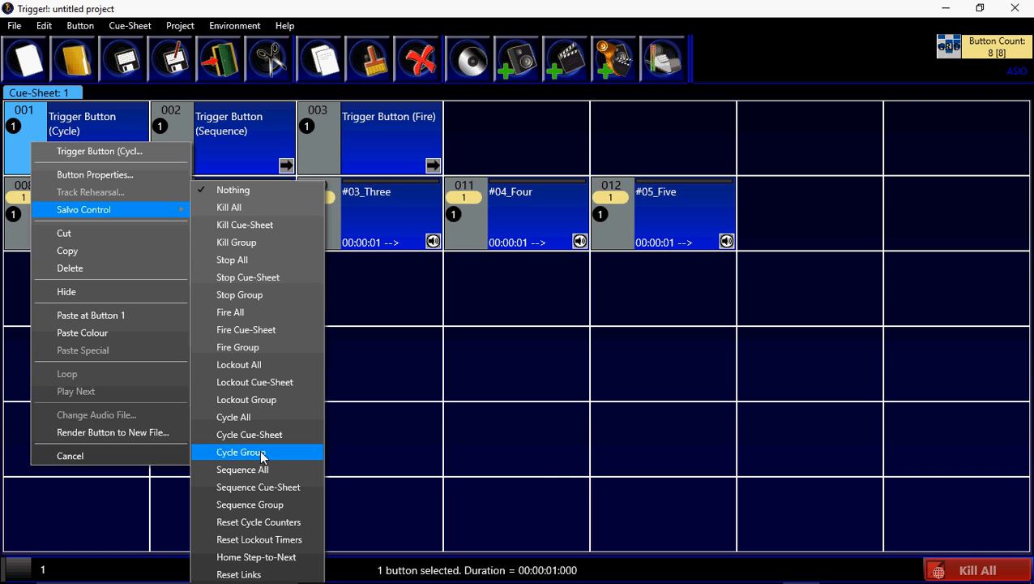
{"action": "left_click", "coordinate": [260, 452]}
Step: Set the salvo control of "Trigger Button (Sequence)" to Sequence Group
{"action": "right_click", "coordinate": [172, 135]}
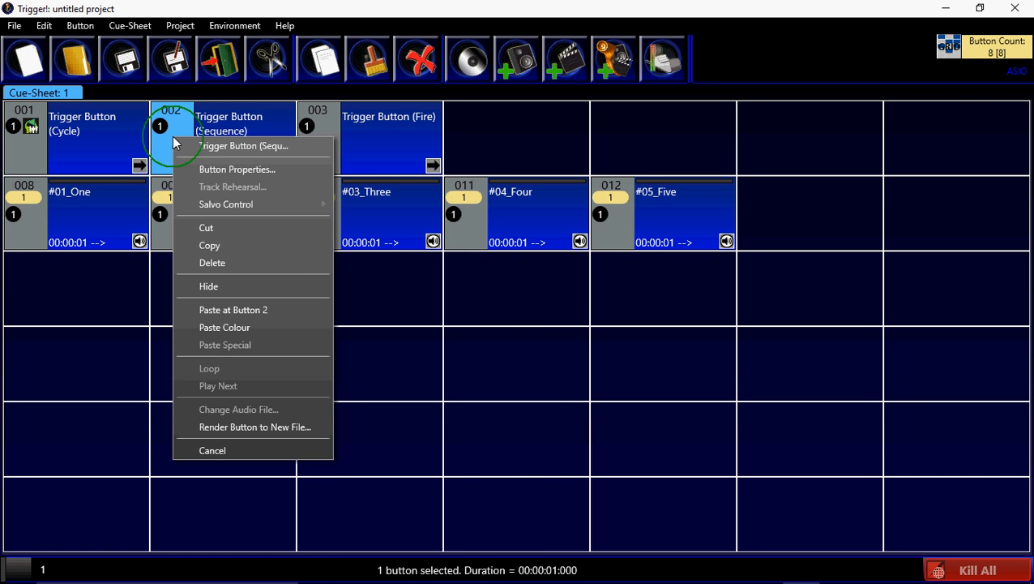
{"action": "mouse_move", "coordinate": [247, 211]}
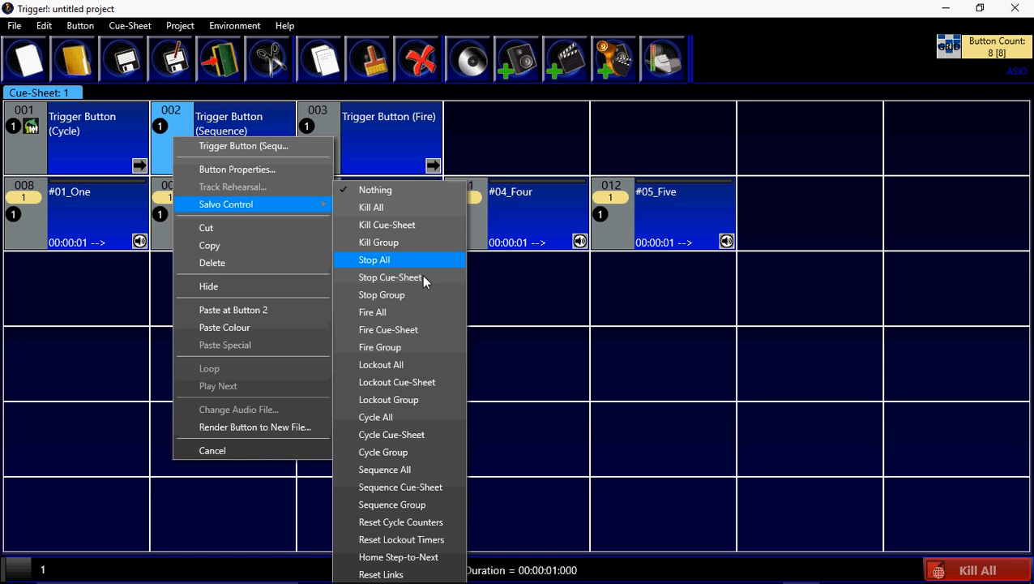
{"action": "left_click", "coordinate": [454, 505]}
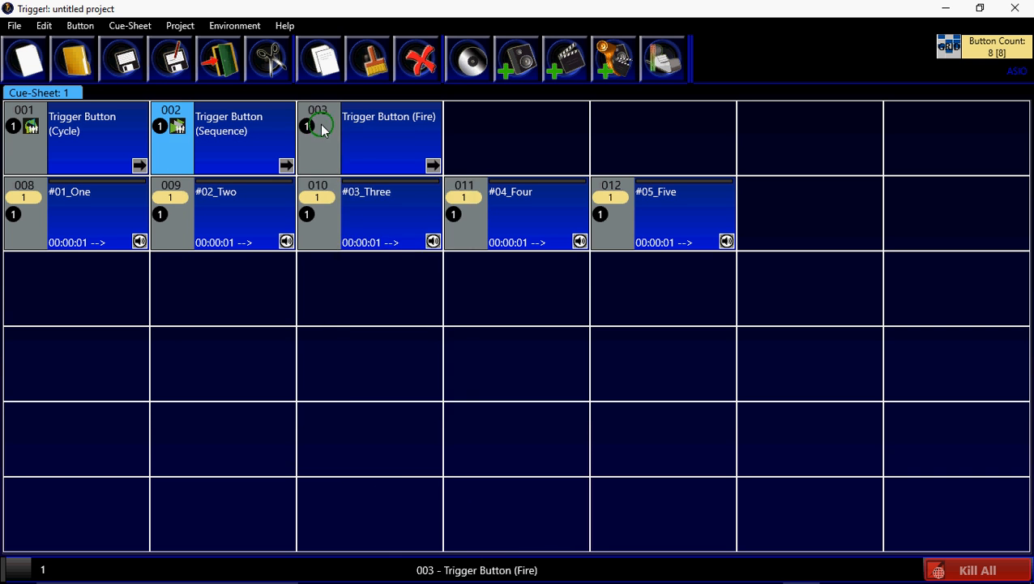
Step: Set the salvo control of "Trigger Button (Fire)" to Fire Group
{"action": "right_click", "coordinate": [322, 125]}
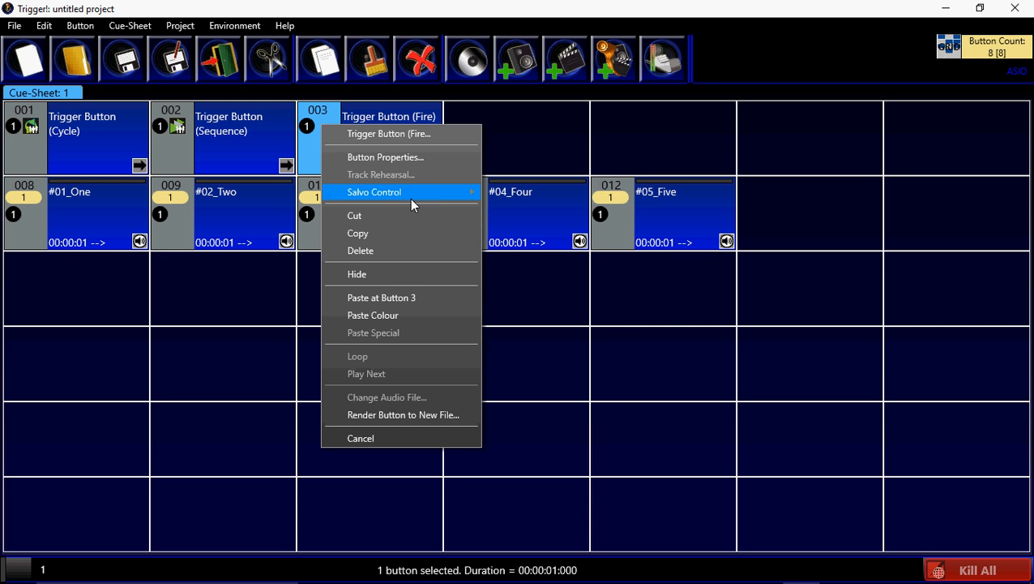
{"action": "mouse_move", "coordinate": [409, 194]}
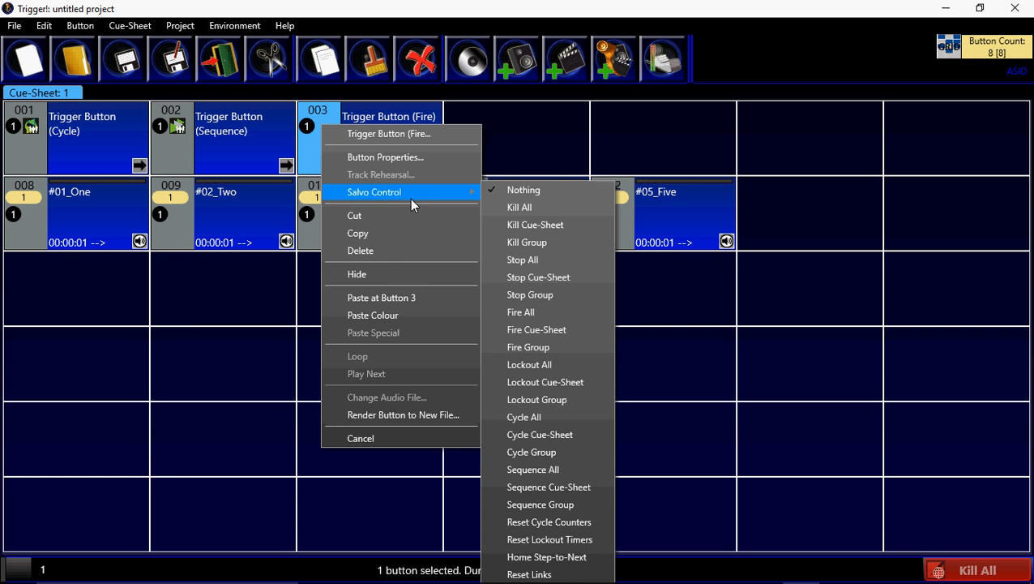
{"action": "left_click", "coordinate": [535, 347]}
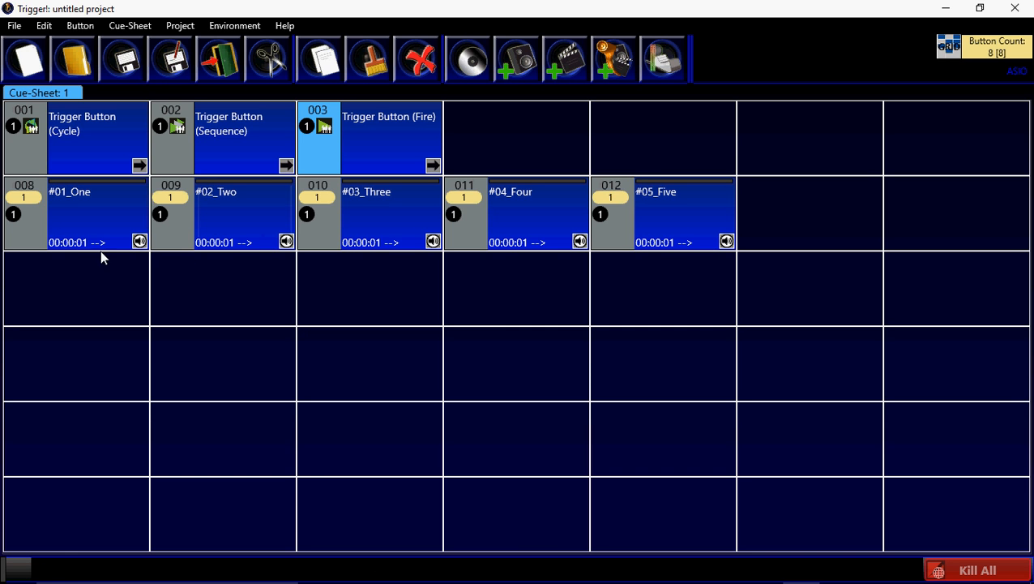
Step: Trigger "Trigger Button (Cycle)" repeatedly to test stepping through the Group 1 audio buttons one at a time
{"action": "left_click", "coordinate": [96, 130]}
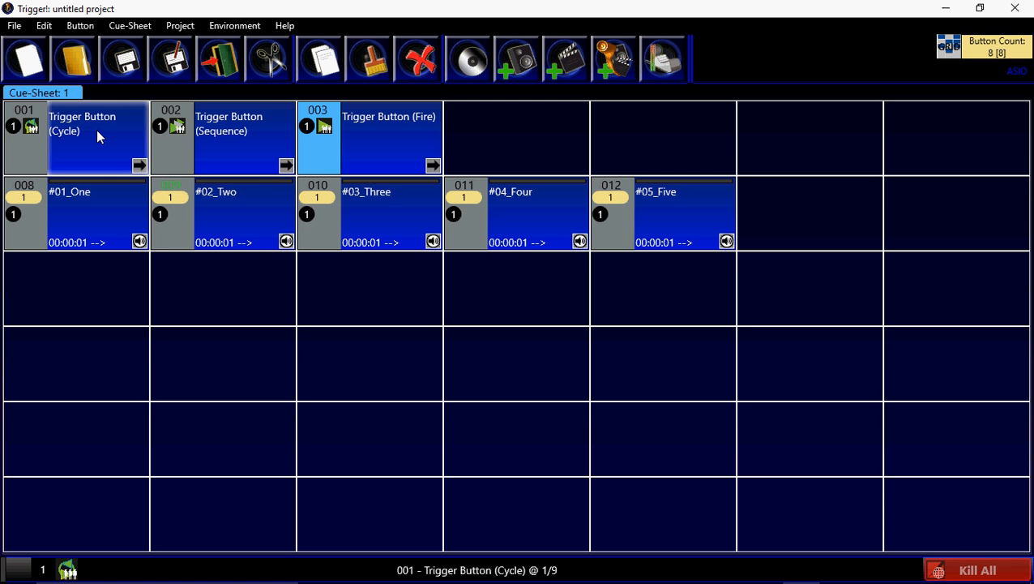
{"action": "left_click", "coordinate": [96, 130]}
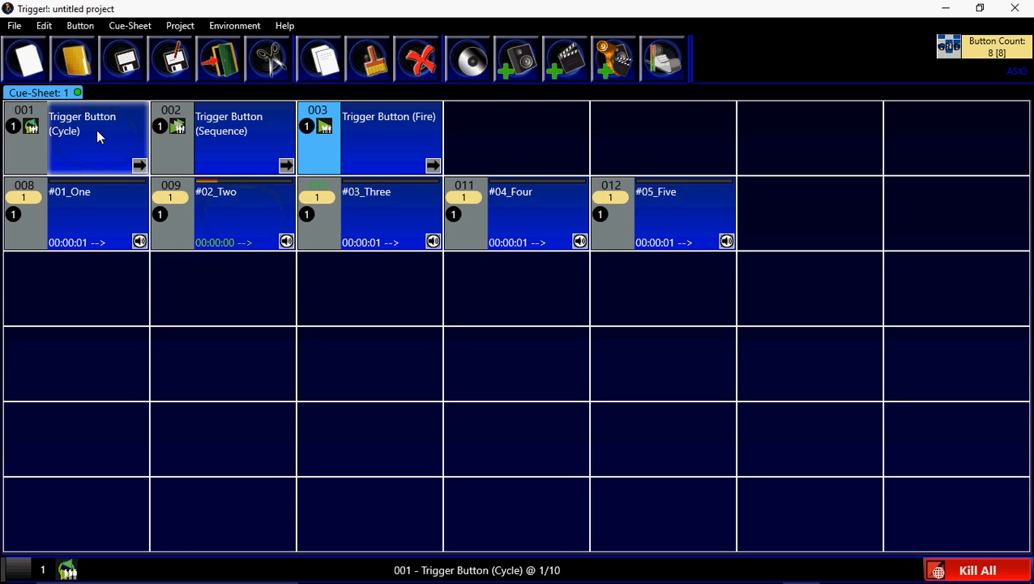
{"action": "left_click", "coordinate": [97, 130]}
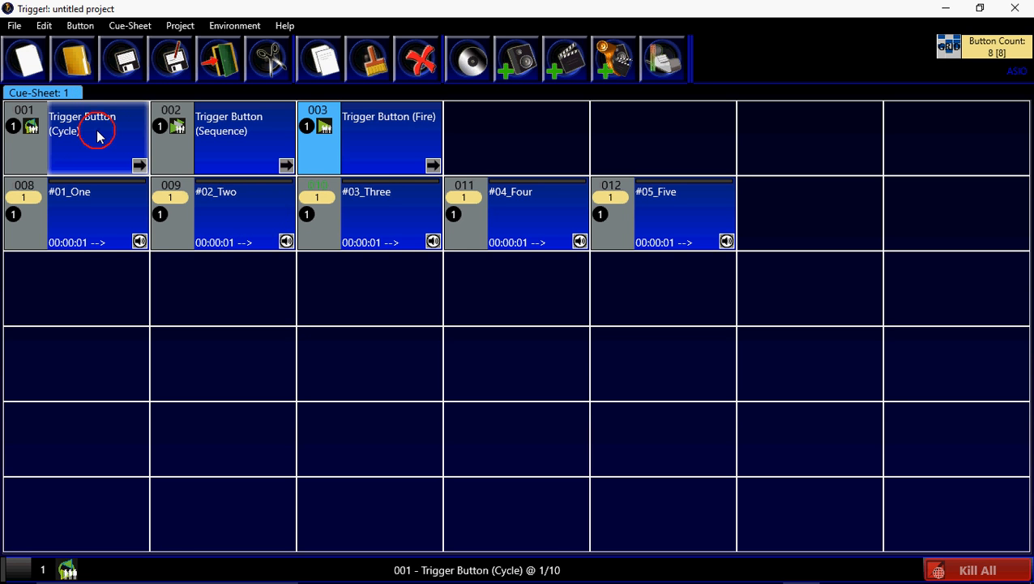
{"action": "left_click", "coordinate": [96, 130]}
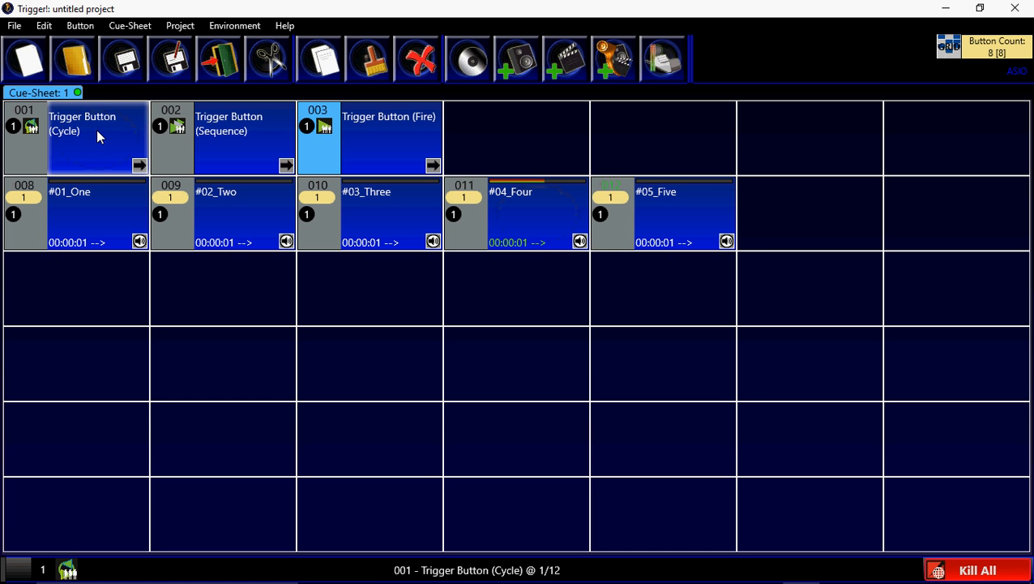
{"action": "left_click", "coordinate": [96, 129]}
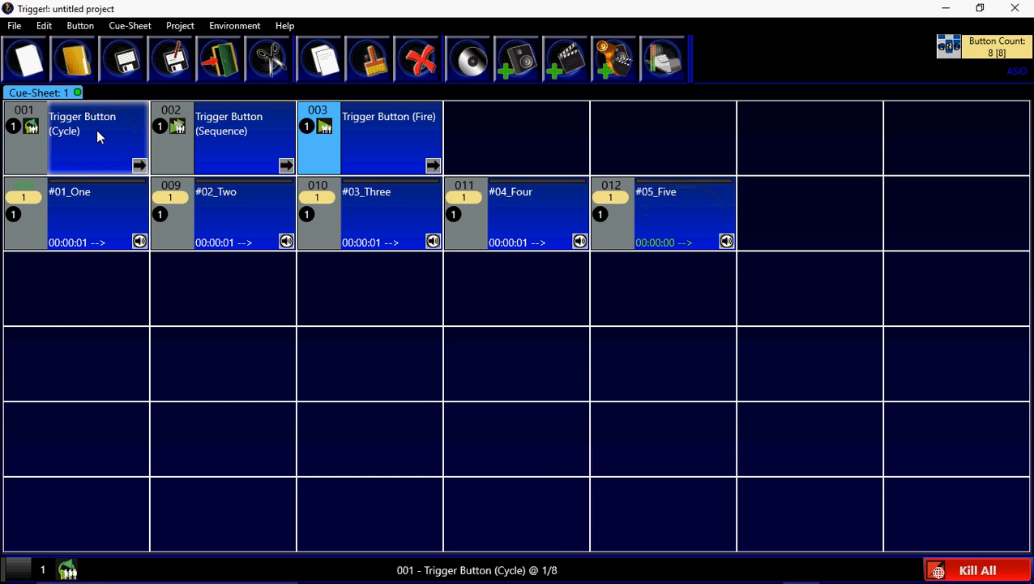
{"action": "left_click", "coordinate": [97, 129]}
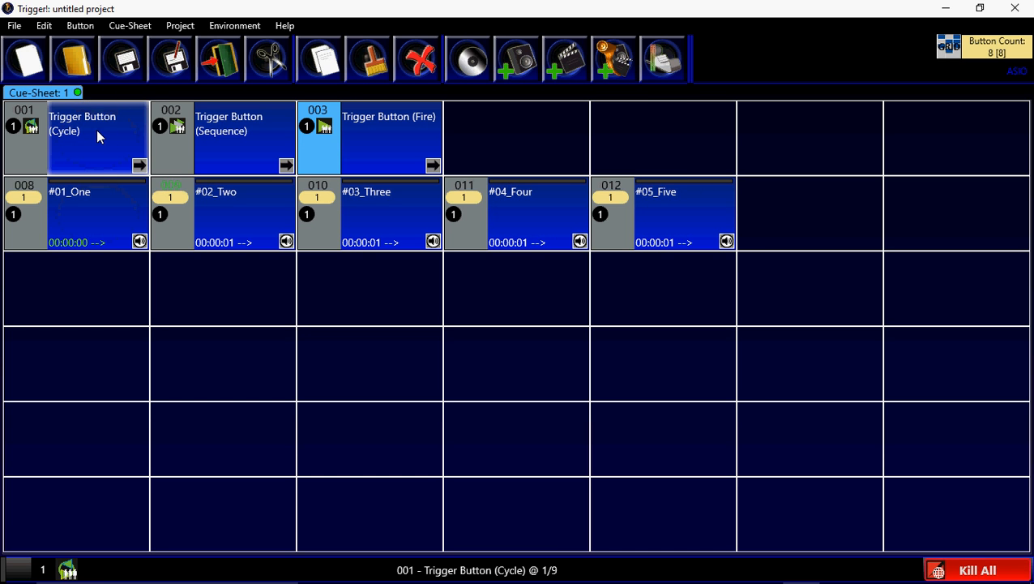
{"action": "left_click", "coordinate": [97, 129]}
{"action": "left_click", "coordinate": [96, 129]}
{"action": "left_click", "coordinate": [97, 130]}
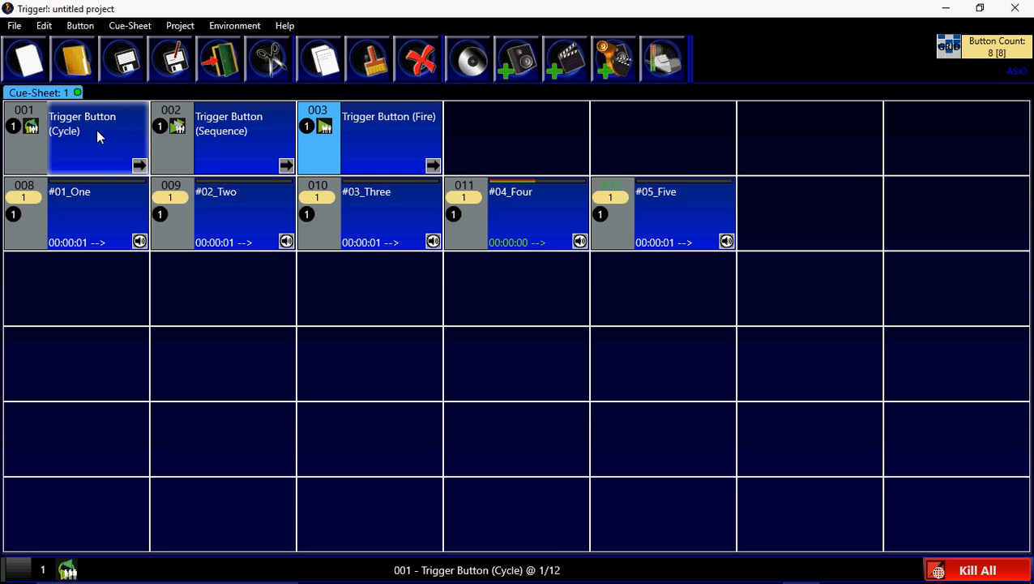
{"action": "left_click", "coordinate": [97, 129]}
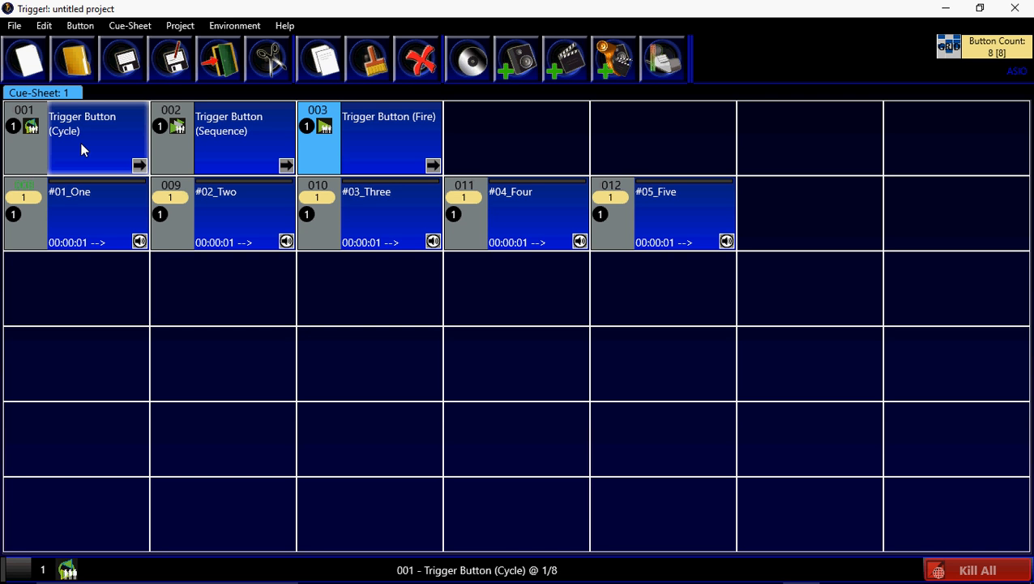
Step: Test group playback with "Trigger Button (Sequence)" and, after clearing the button selection, with "Trigger Button (Fire)"
{"action": "left_click", "coordinate": [233, 142]}
{"action": "left_click", "coordinate": [232, 141]}
{"action": "left_click", "coordinate": [232, 141]}
{"action": "left_click", "coordinate": [332, 141]}
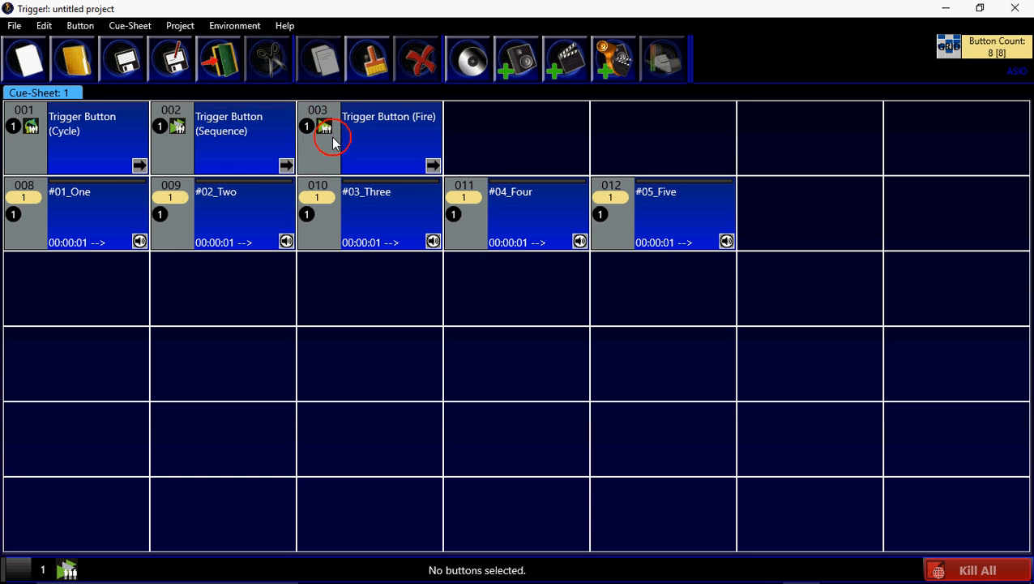
{"action": "left_click", "coordinate": [369, 149]}
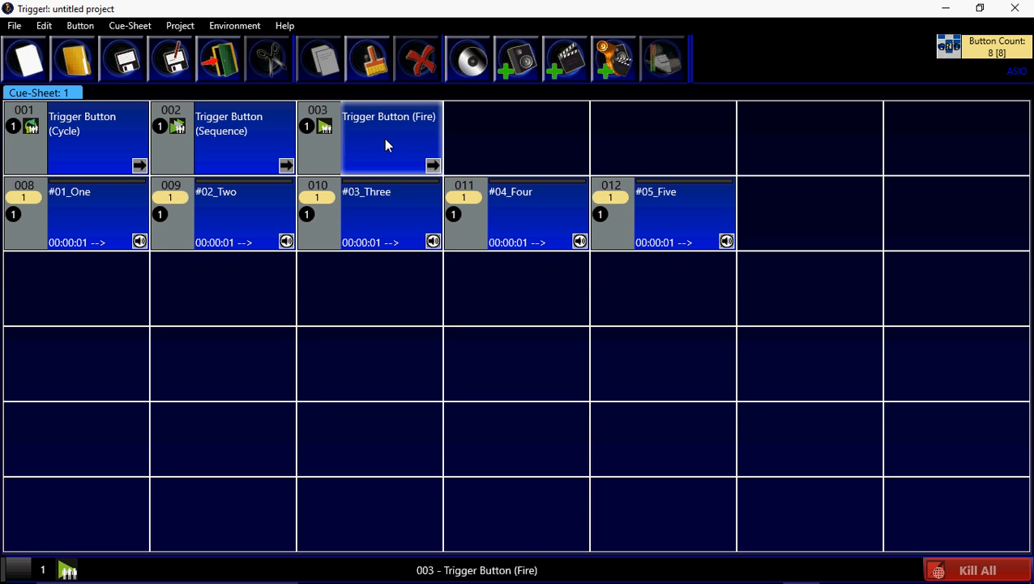
Step: Set the salvo control of the "#01_One" audio button to Lockout Group
{"action": "right_click", "coordinate": [34, 230]}
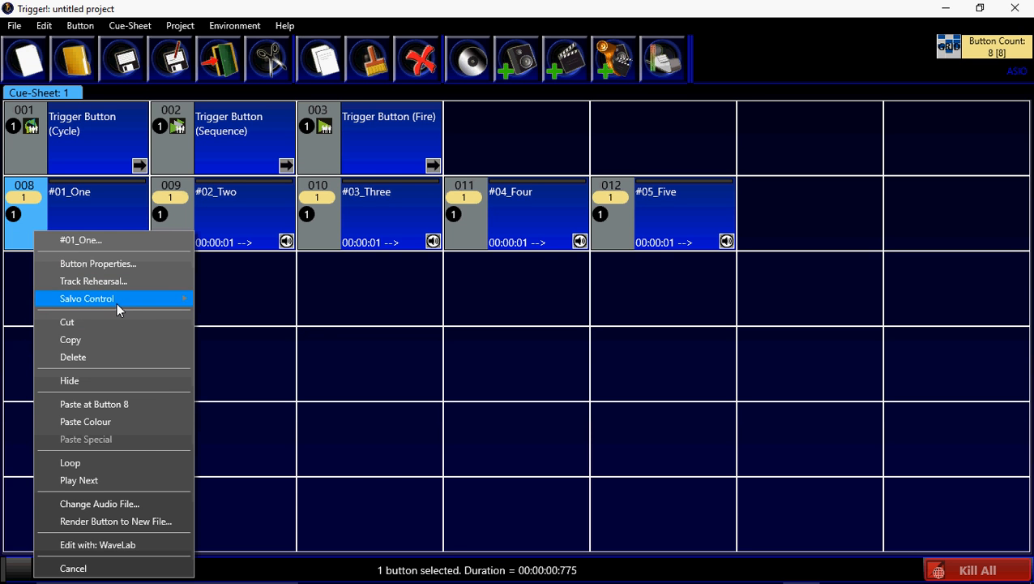
{"action": "mouse_move", "coordinate": [116, 302]}
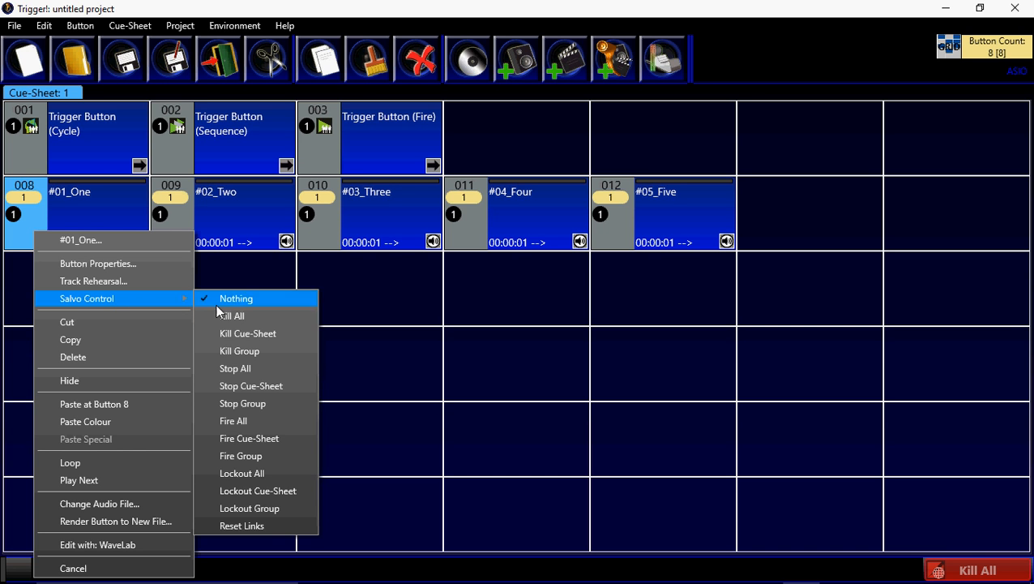
{"action": "left_click", "coordinate": [268, 509]}
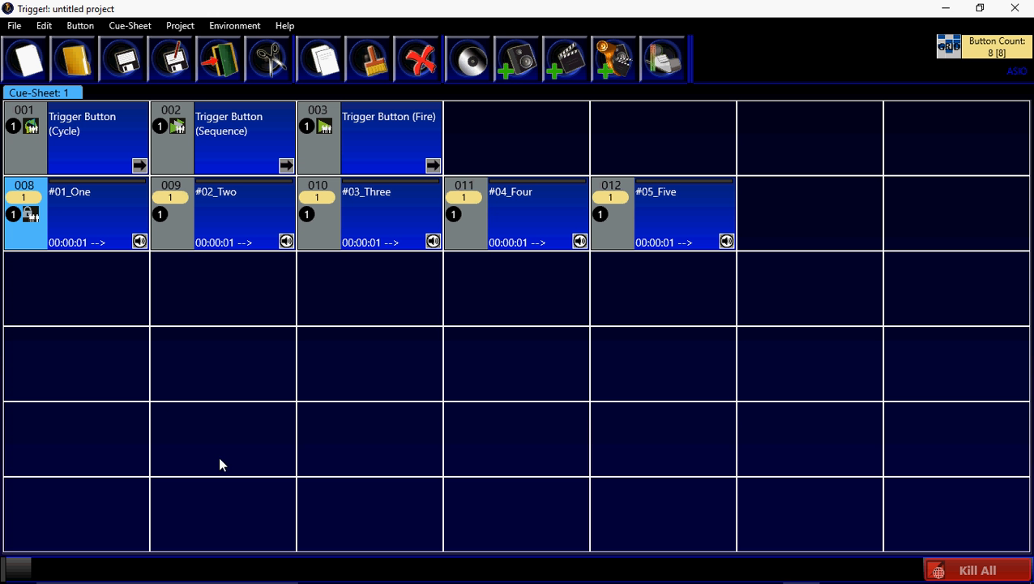
Step: Try out the group lockout with the "#01_One" and "#02_Two" audio buttons
{"action": "left_click", "coordinate": [55, 244]}
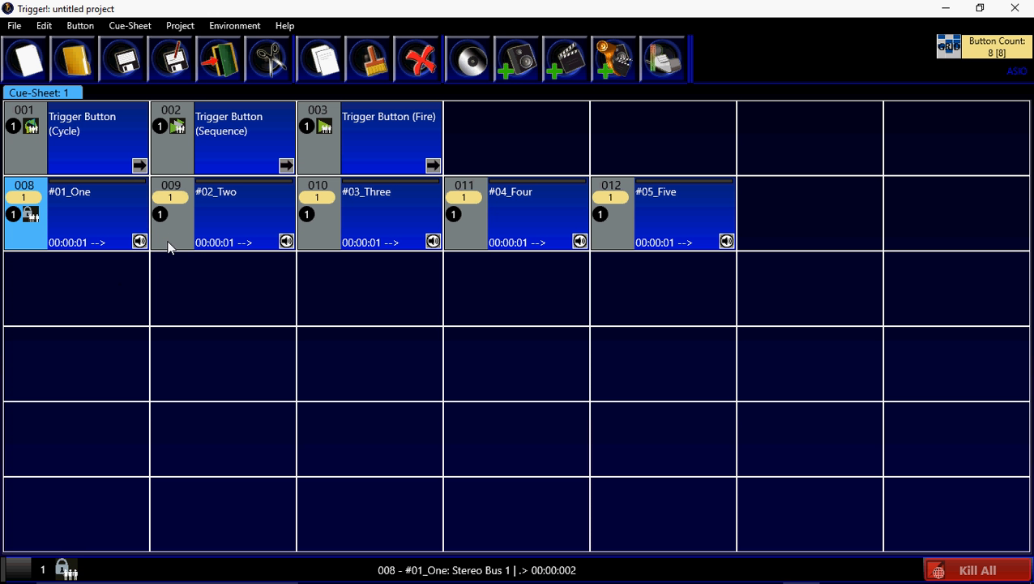
{"action": "left_click", "coordinate": [170, 233]}
{"action": "left_click", "coordinate": [99, 240]}
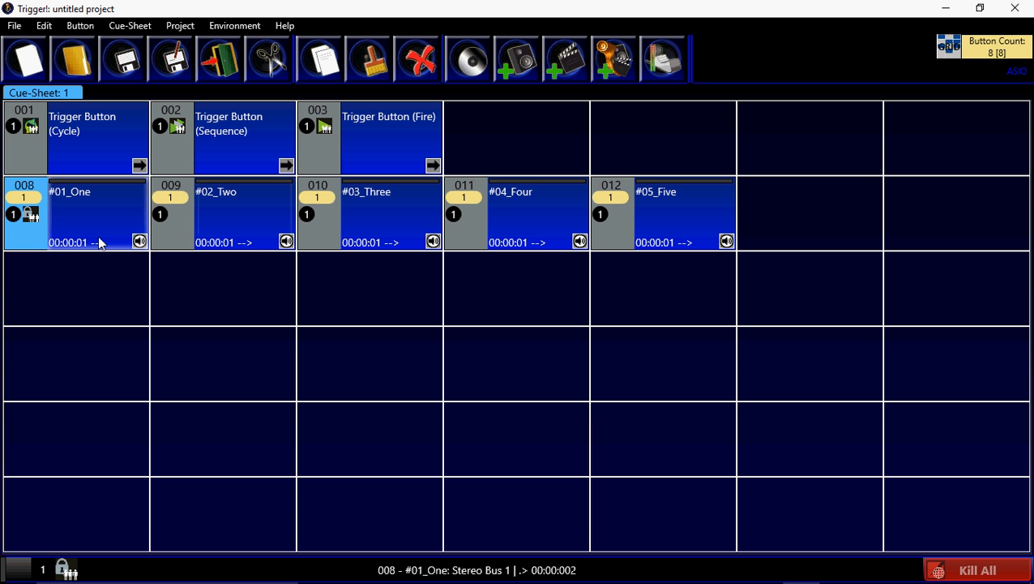
Step: Check the Lockout Period setting in the project's preferences and close the project options
{"action": "left_click", "coordinate": [194, 131]}
{"action": "left_click", "coordinate": [180, 26]}
{"action": "left_click", "coordinate": [182, 27]}
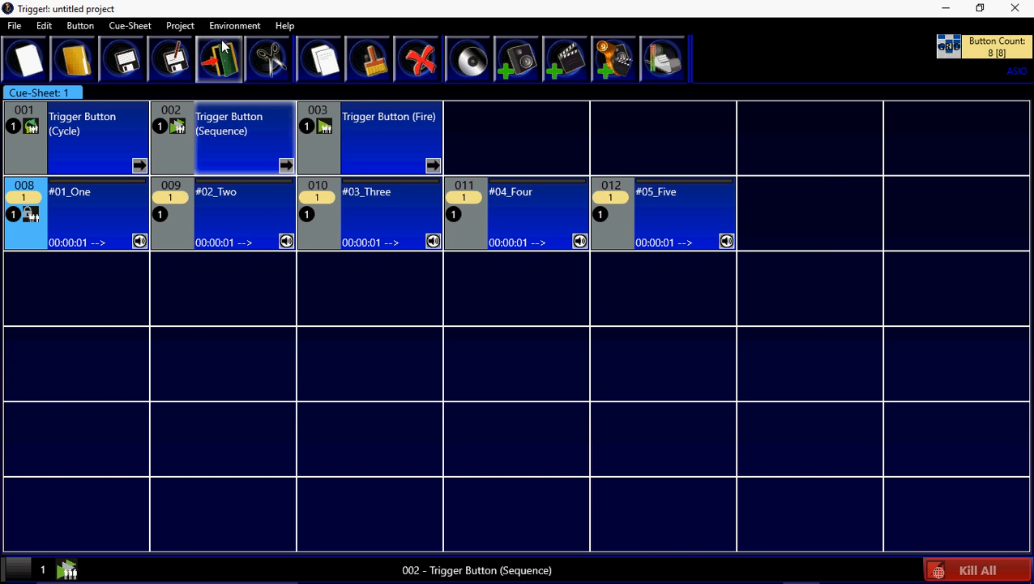
{"action": "left_click", "coordinate": [184, 27]}
{"action": "left_click", "coordinate": [188, 45]}
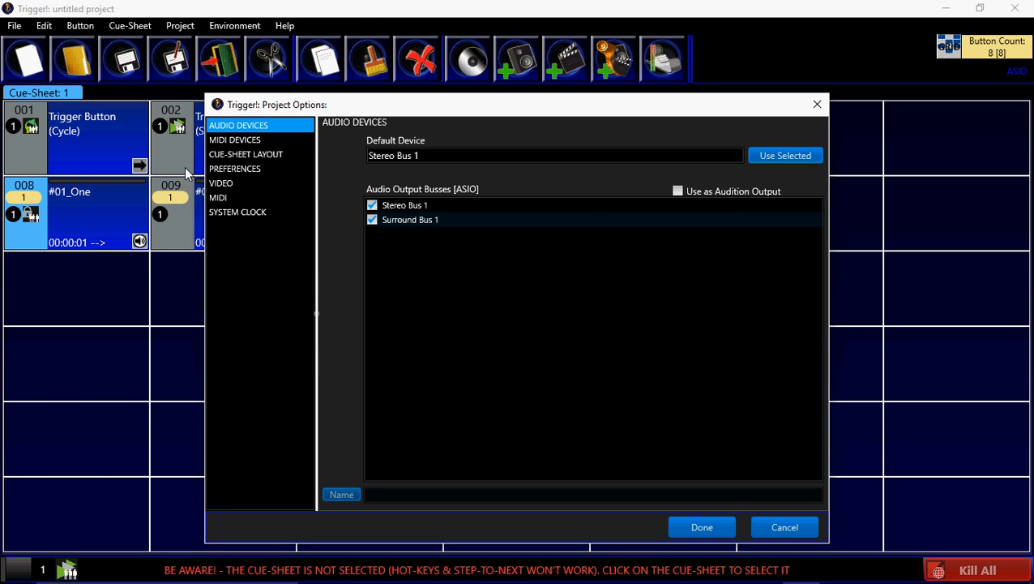
{"action": "left_click", "coordinate": [250, 169]}
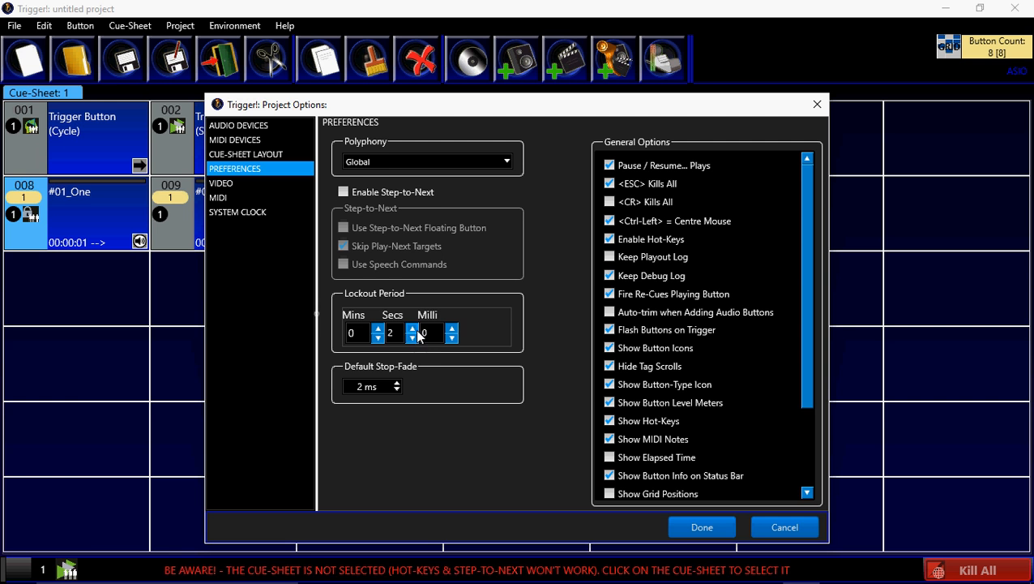
{"action": "left_click", "coordinate": [722, 528]}
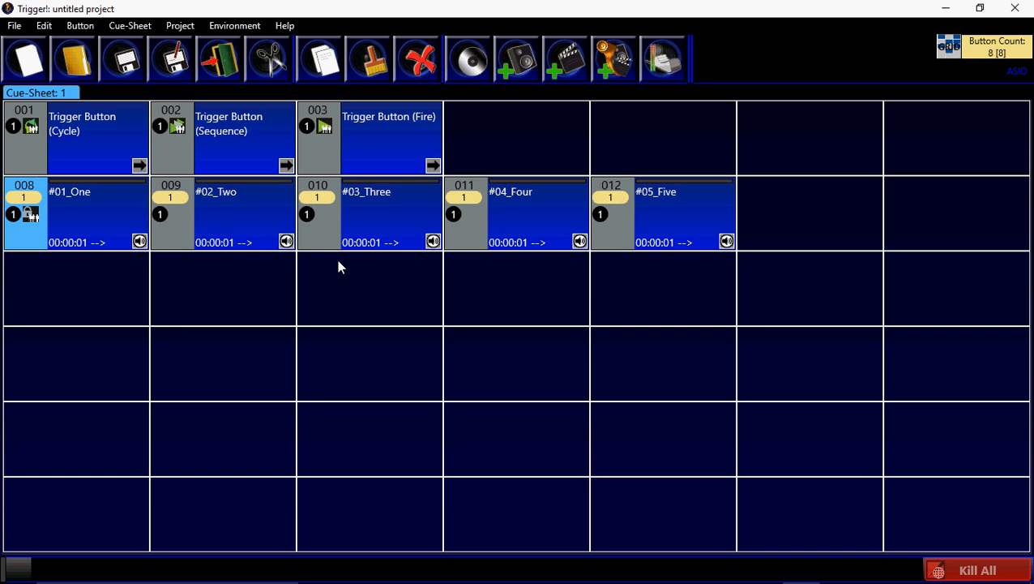
Step: Trigger "#01_One", try "#02_Two", and trigger "#01_One" again repeatedly to test the group lockout
{"action": "left_click", "coordinate": [106, 207]}
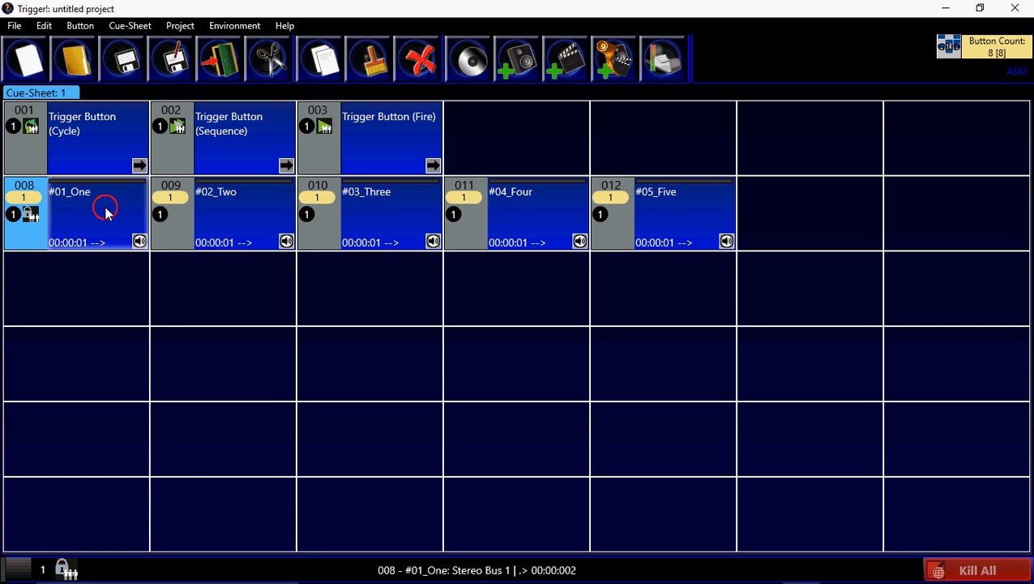
{"action": "left_click", "coordinate": [241, 208]}
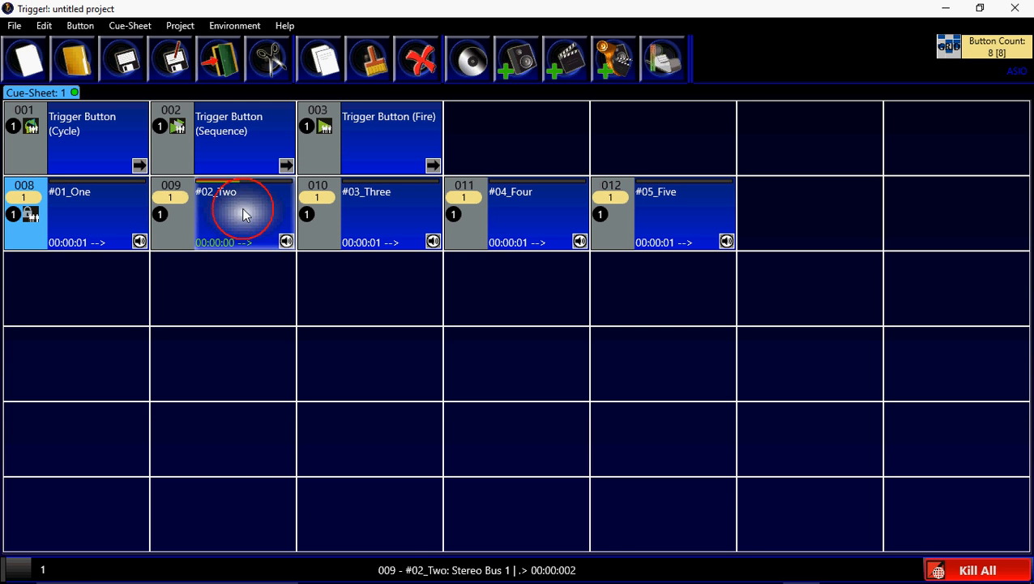
{"action": "left_click", "coordinate": [108, 222]}
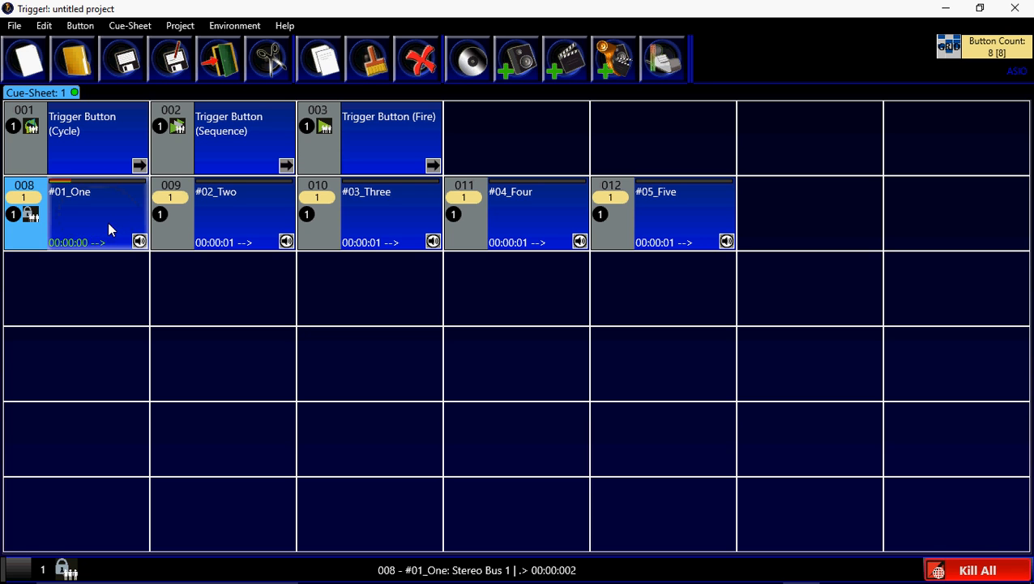
{"action": "left_click", "coordinate": [108, 222]}
{"action": "left_click", "coordinate": [108, 222]}
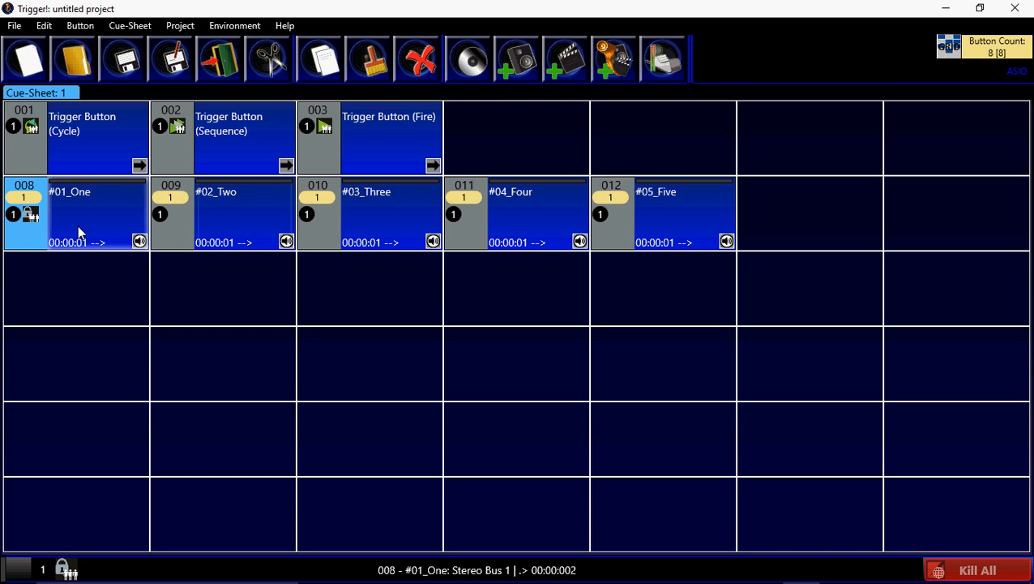
Step: Alternately trigger "#02_Two" and "#03_Three" to test the lockout's effect on the group, and clear the button selection
{"action": "left_click", "coordinate": [255, 221]}
{"action": "left_click", "coordinate": [374, 212]}
{"action": "left_click", "coordinate": [231, 221]}
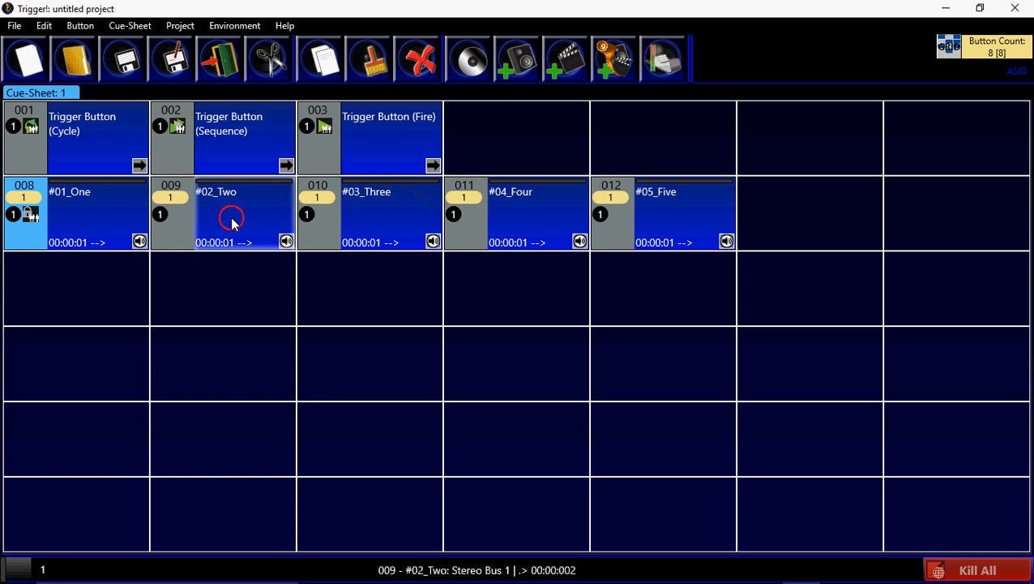
{"action": "left_click", "coordinate": [362, 216]}
{"action": "left_click", "coordinate": [257, 236]}
{"action": "left_click", "coordinate": [254, 214]}
{"action": "left_click", "coordinate": [385, 212]}
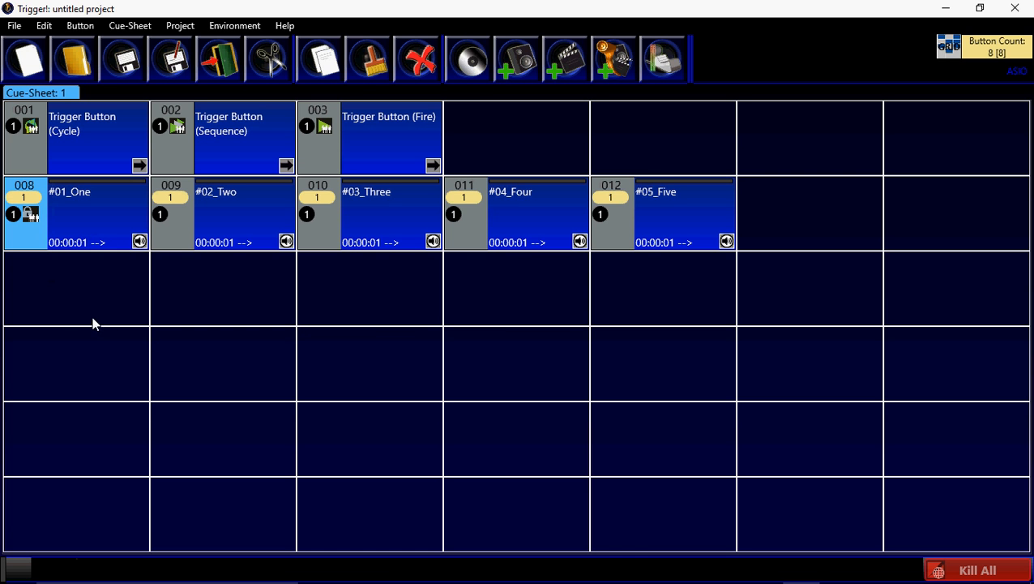
{"action": "left_click", "coordinate": [28, 223]}
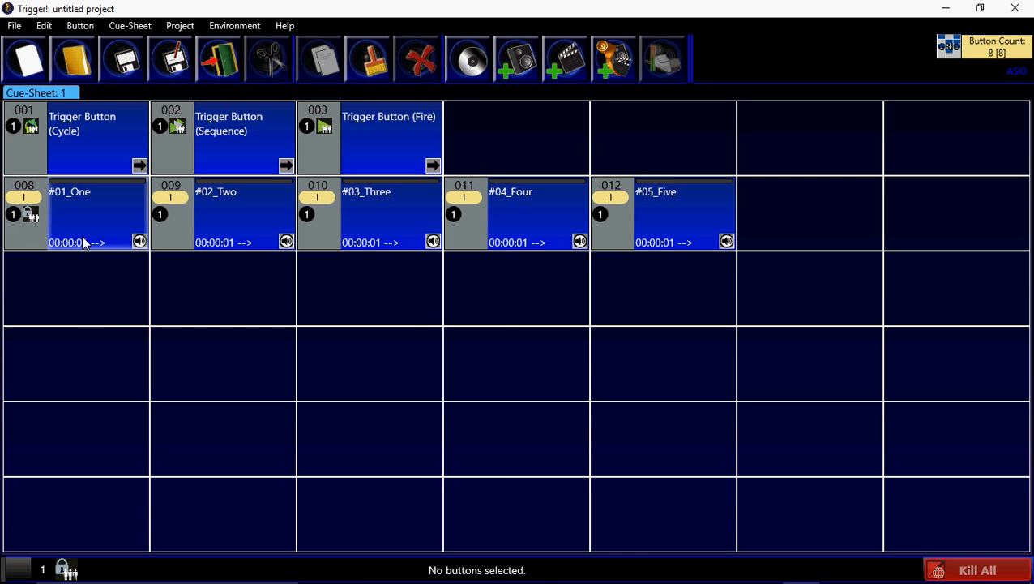
Step: Review the salvo control options of "#02_Two" without choosing one, and trigger "Trigger Button (Fire)"
{"action": "right_click", "coordinate": [174, 230]}
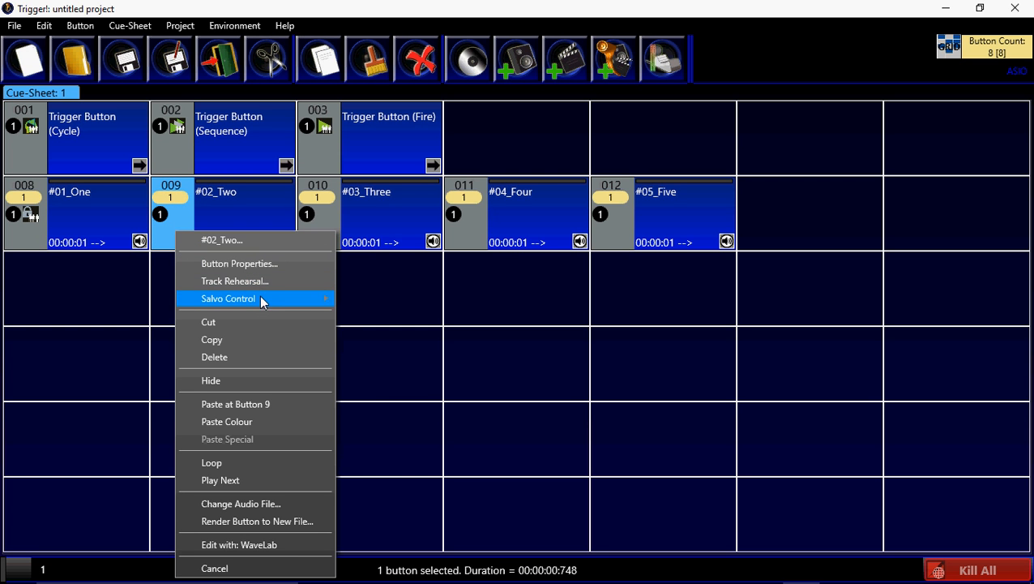
{"action": "mouse_move", "coordinate": [261, 298]}
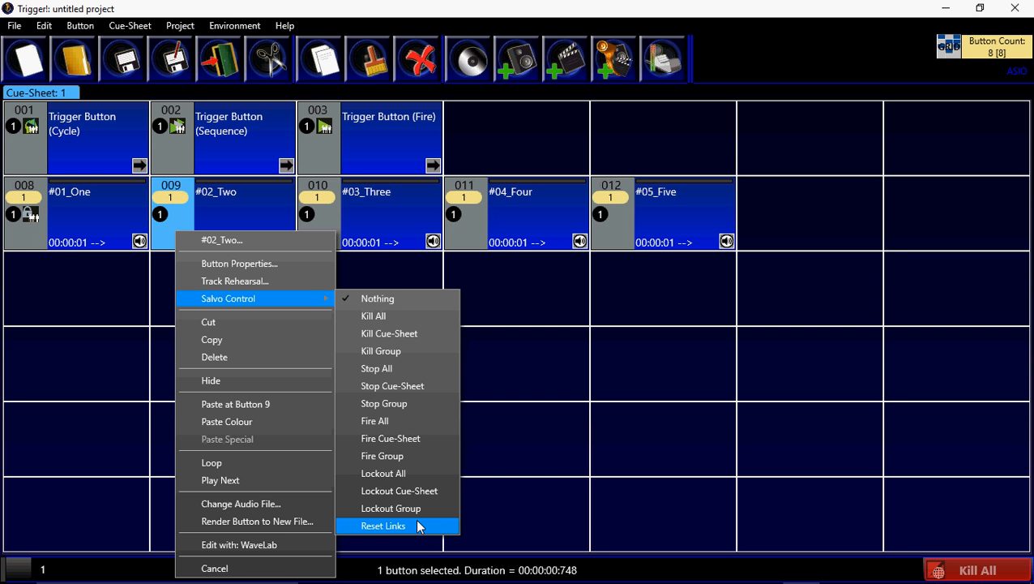
{"action": "left_click", "coordinate": [455, 322]}
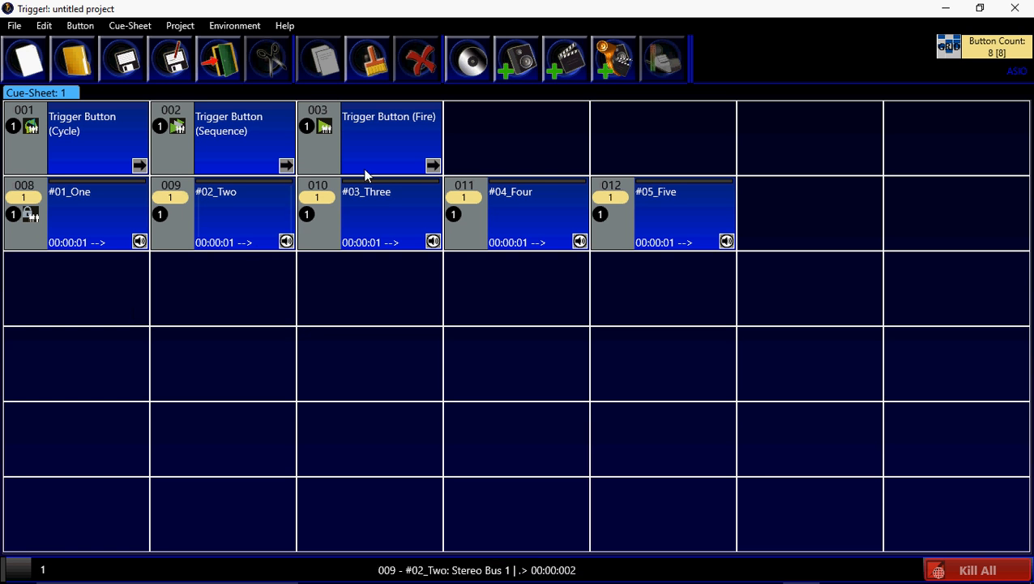
{"action": "left_click", "coordinate": [387, 133]}
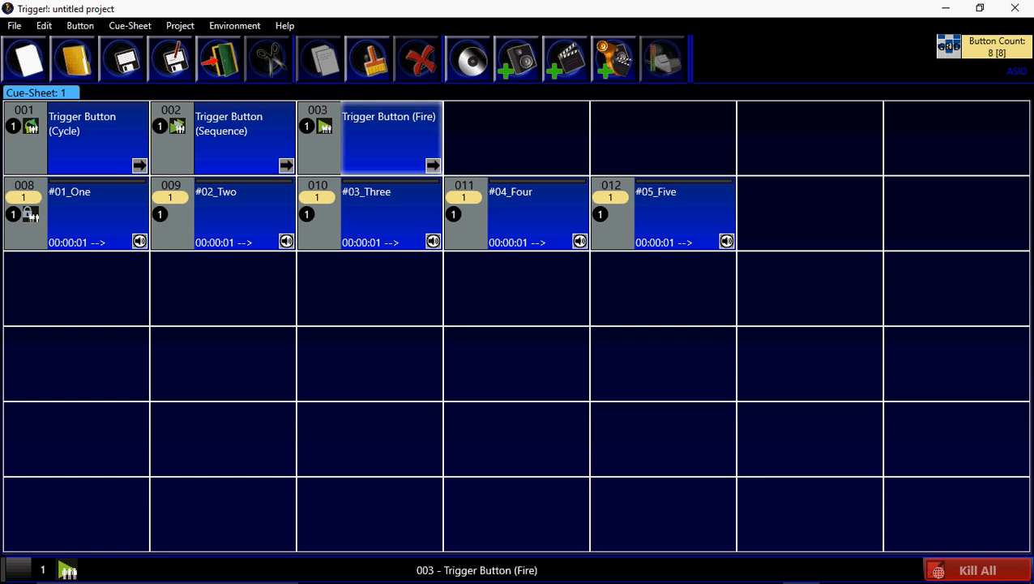